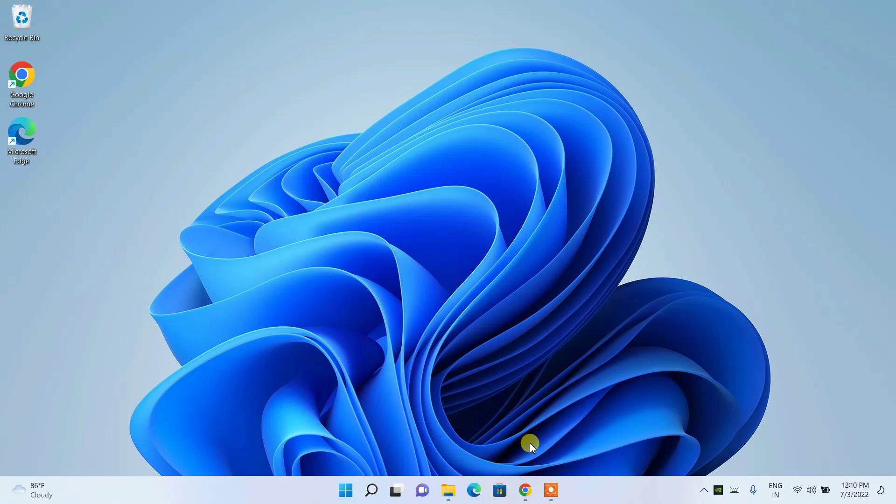
- Launch Google Chrome from the taskbar to a fresh new tab
click(525, 489)
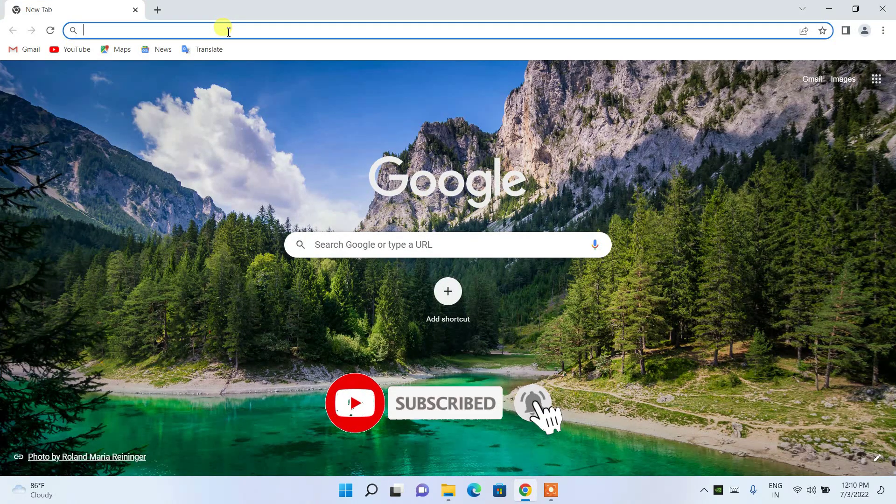
- Search Google for 'jdk download' using the address-bar suggestion
text(jdk)
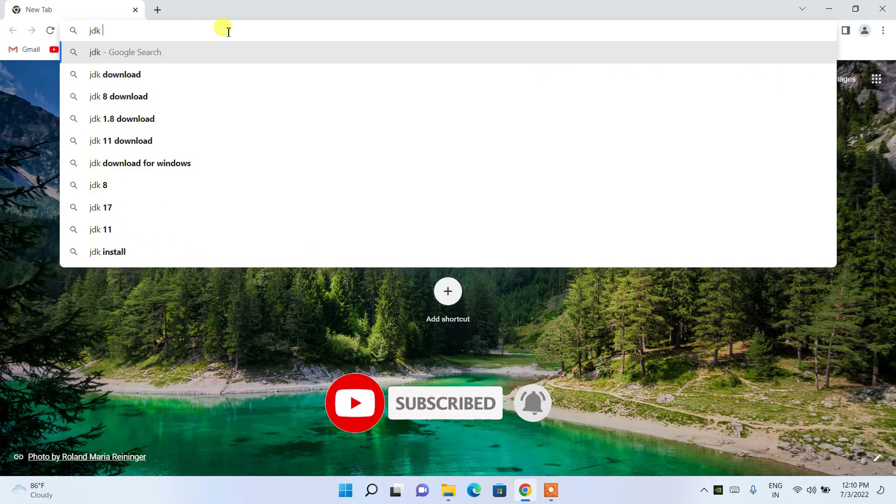
key(Down)
key(Return)
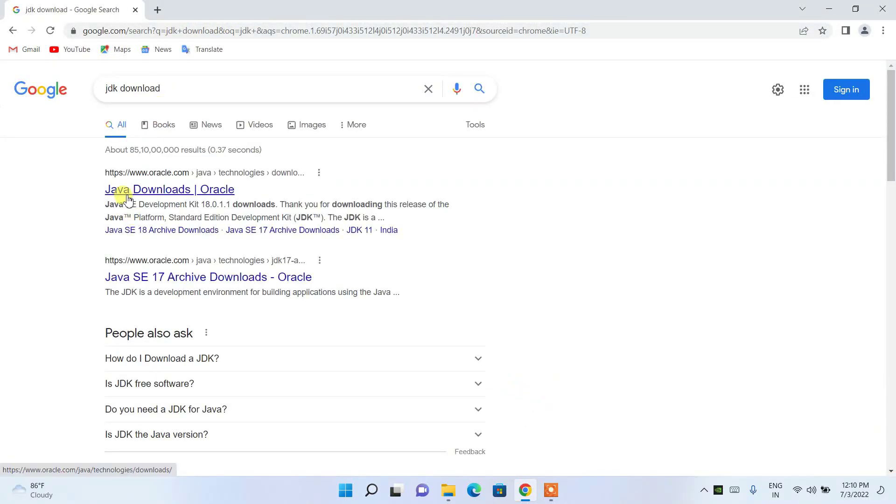
- Open the 'Java Downloads | Oracle' result and look over the JDK 18 heading and page
click(162, 191)
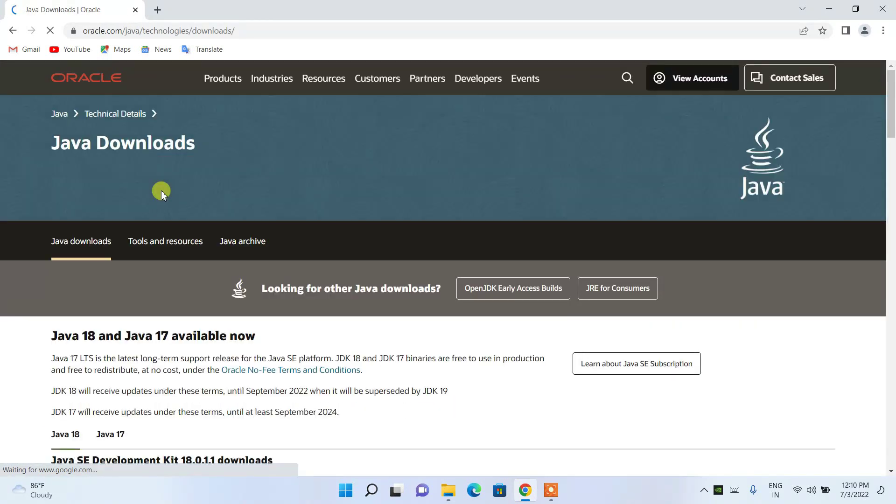
drag(40, 136, 80, 139)
drag(235, 134, 244, 134)
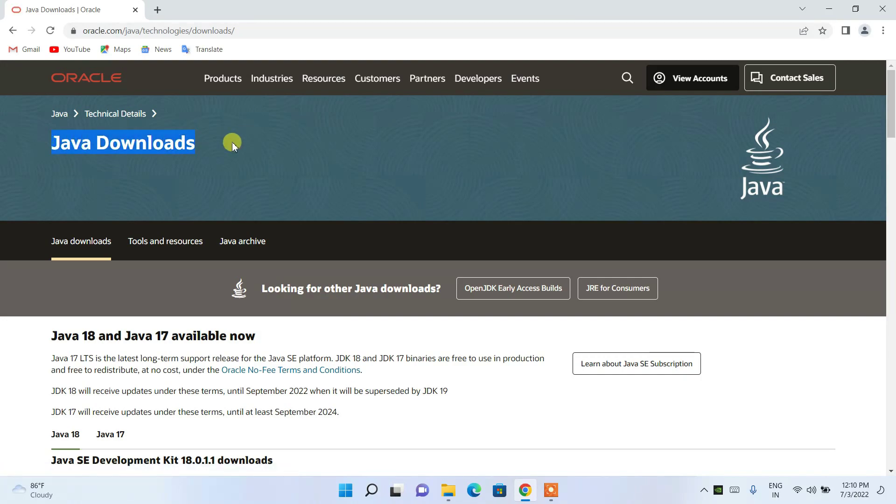
click(231, 142)
scroll(221, 184, down, 3)
scroll(220, 187, down, 5)
scroll(220, 187, up, 2)
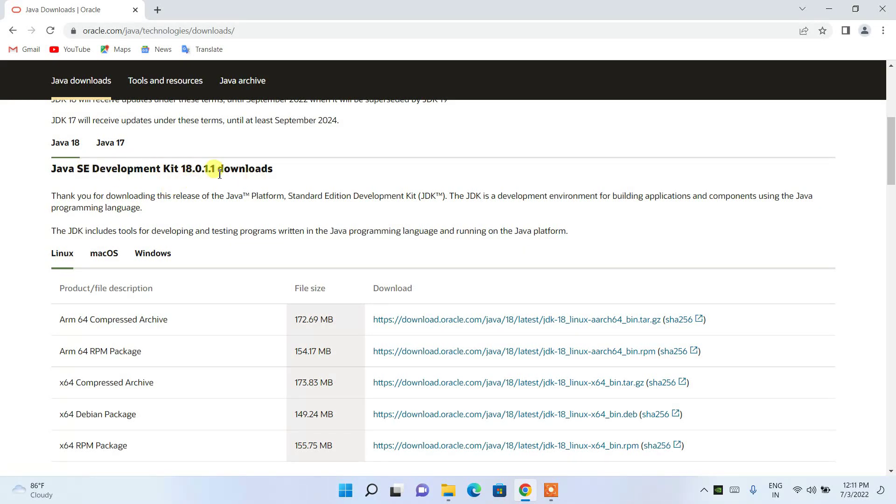
drag(182, 170, 211, 174)
click(212, 186)
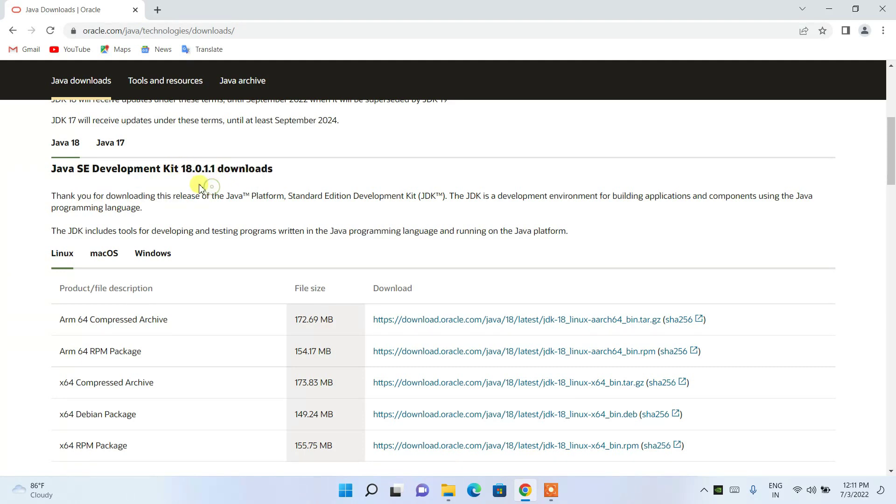
- Check the JDK 17 tab, return to JDK 18, and list its macOS downloads
click(116, 148)
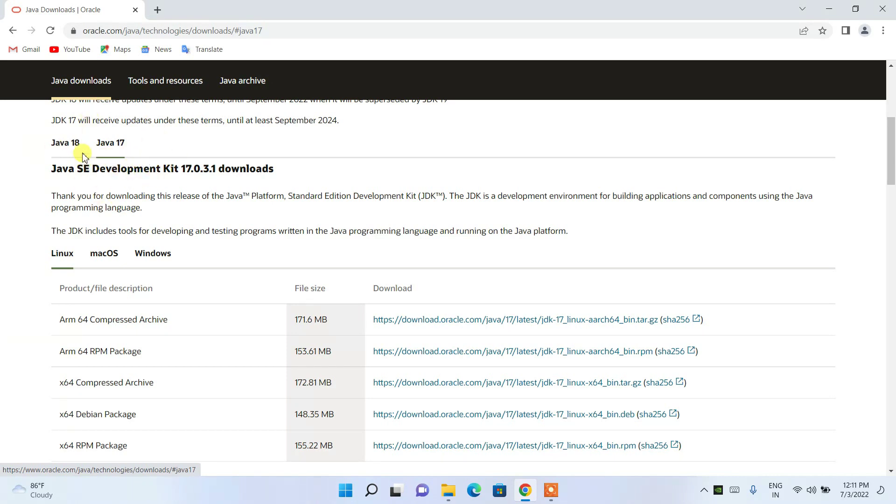
click(65, 144)
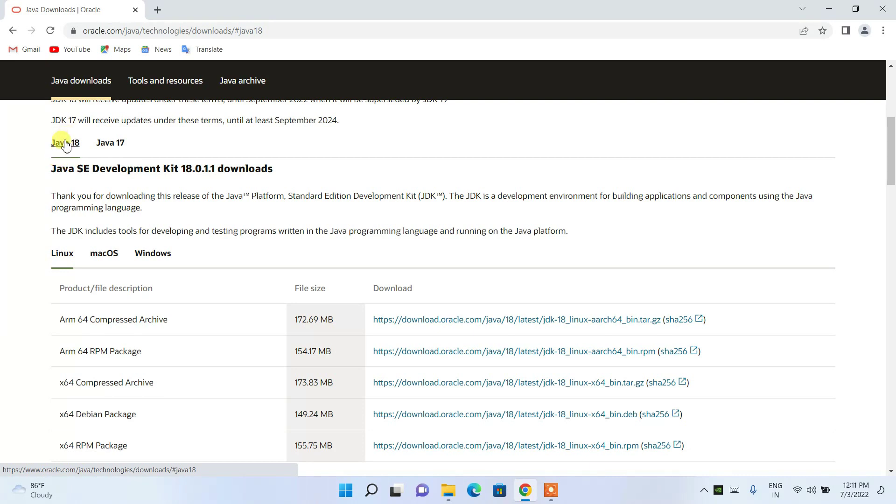
scroll(119, 209, down, 1)
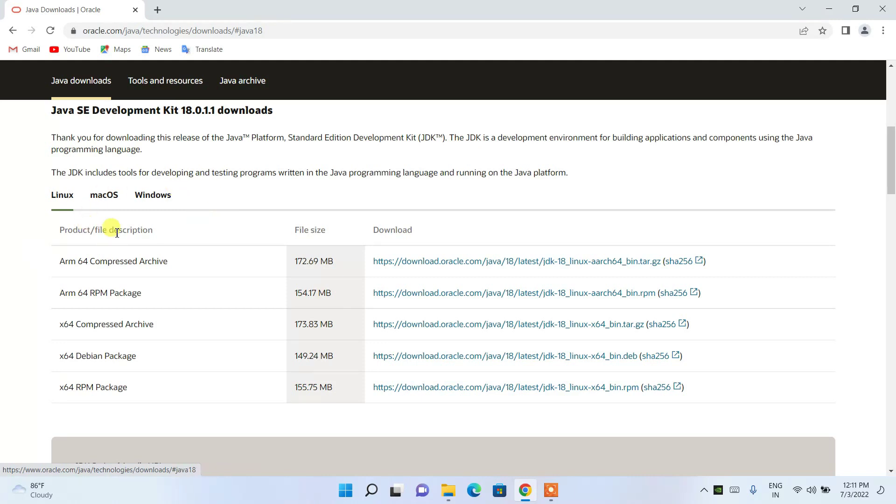
click(106, 201)
- Show the JDK 18 Windows downloads and highlight the x64 MSI Installer entry
click(150, 196)
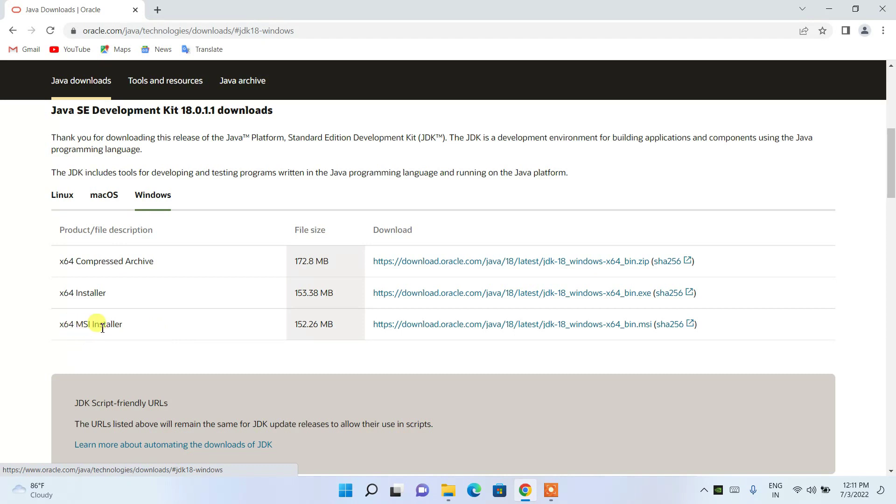
drag(121, 327, 58, 327)
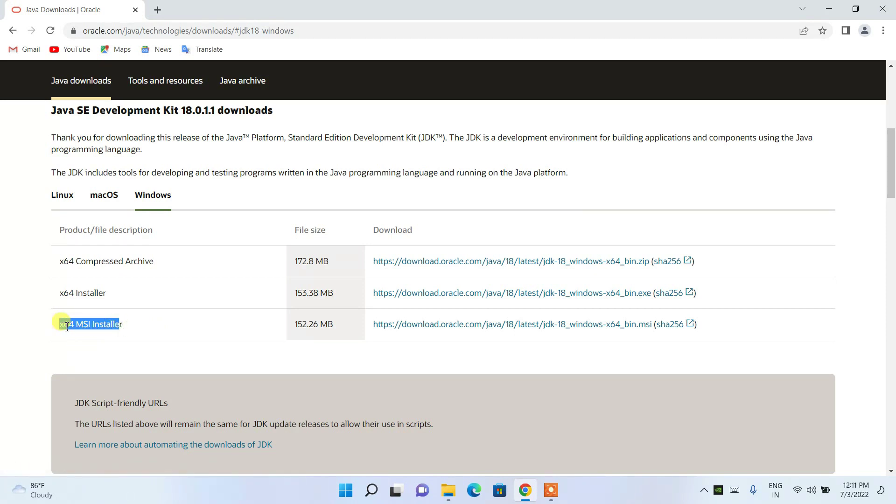
click(131, 331)
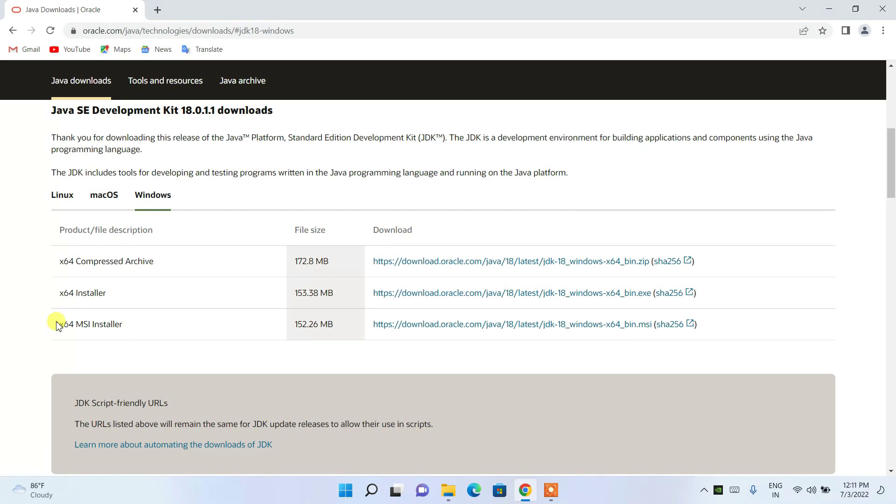
- Start the x64 MSI download, cancel it, and open the Software downloads folder in File Explorer
click(462, 329)
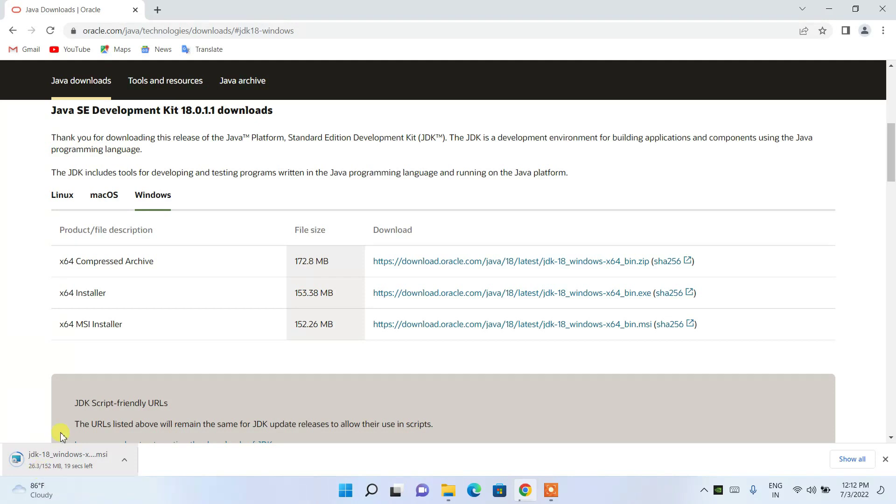
click(126, 462)
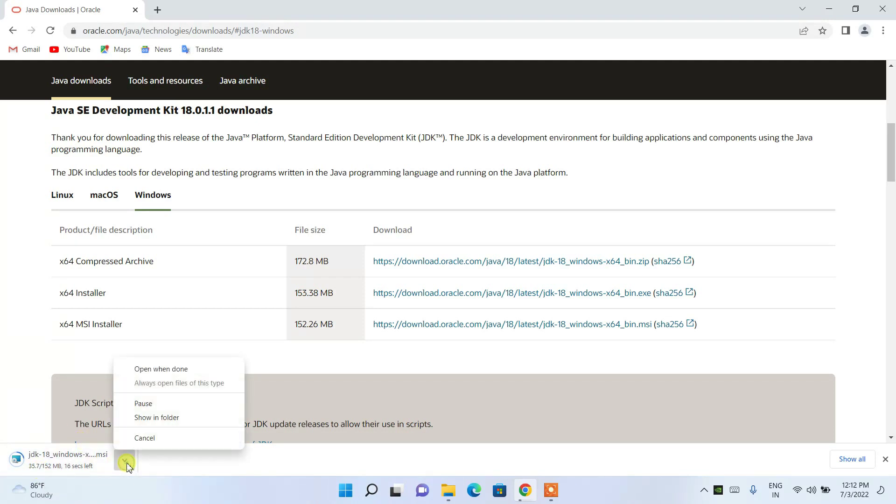
click(149, 437)
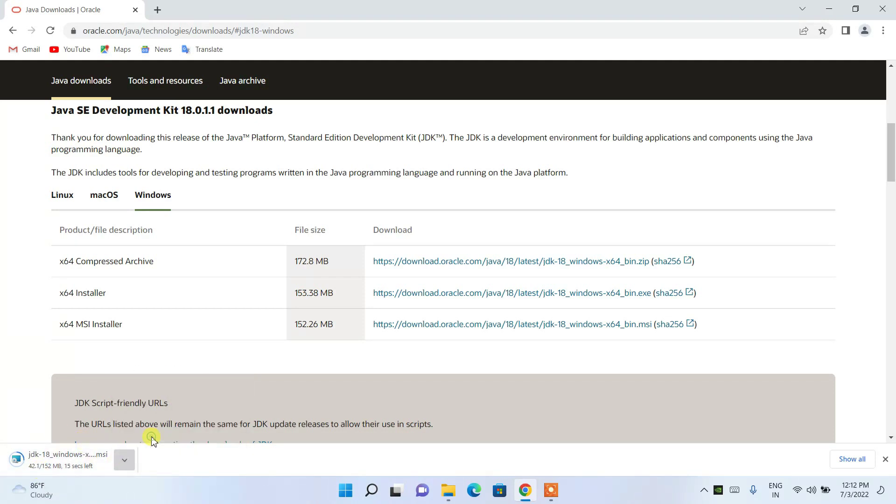
click(449, 490)
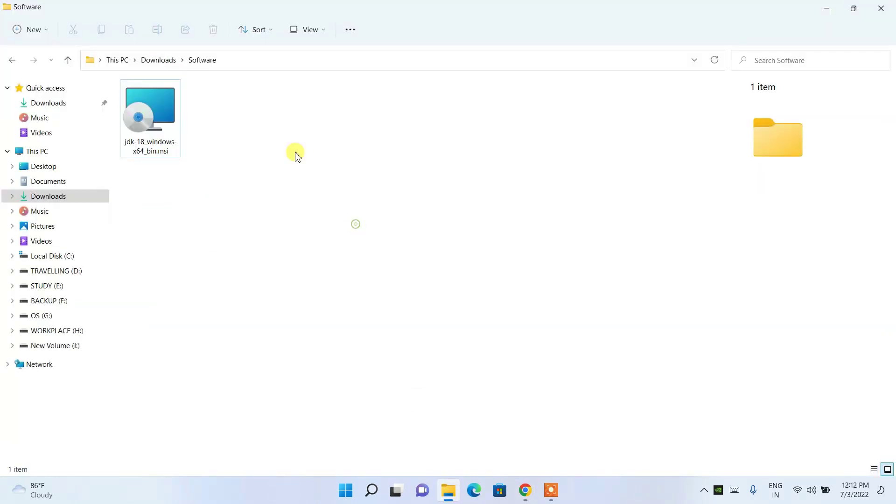
- Run jdk-18_windows-x64_bin.msi from the Software folder to start the JDK setup
click(164, 105)
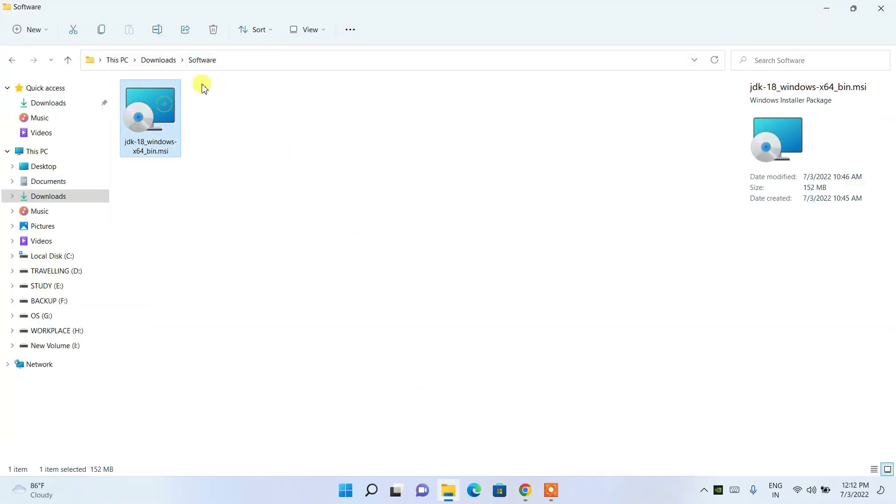
double_click(152, 144)
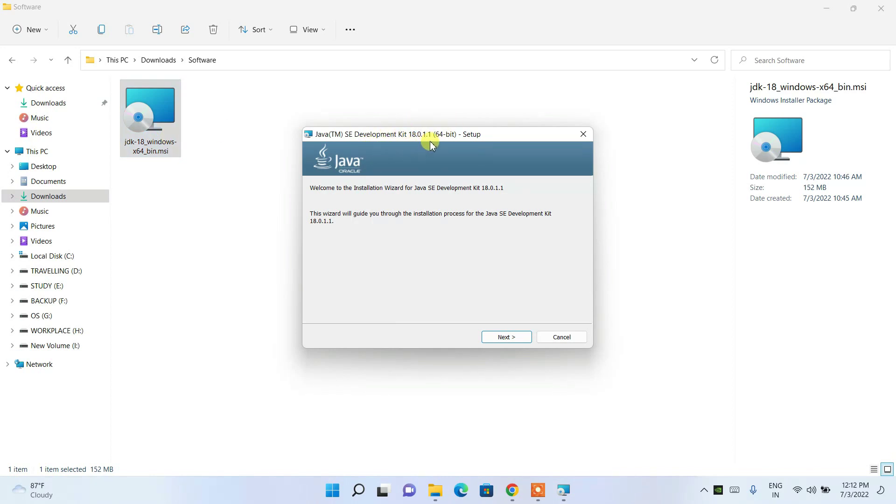
- Minimize other windows, accept the default JDK 18.0.1.1 destination, install, and close the wizard
click(826, 13)
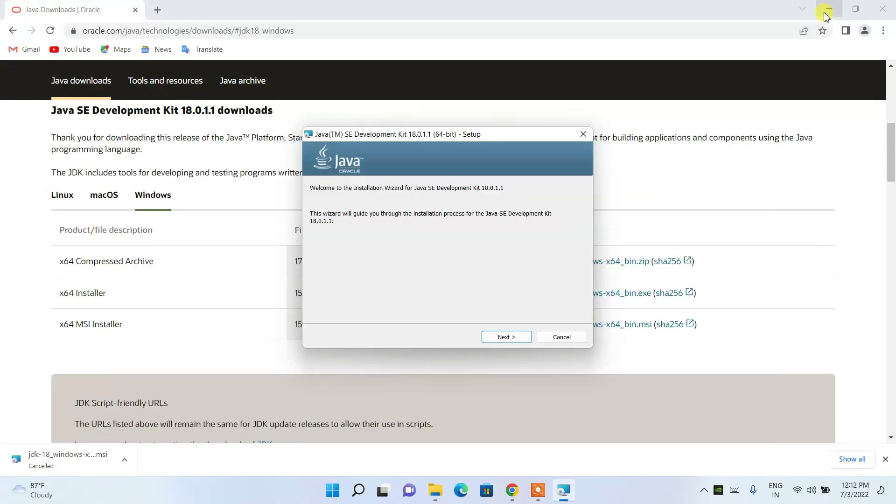
click(827, 11)
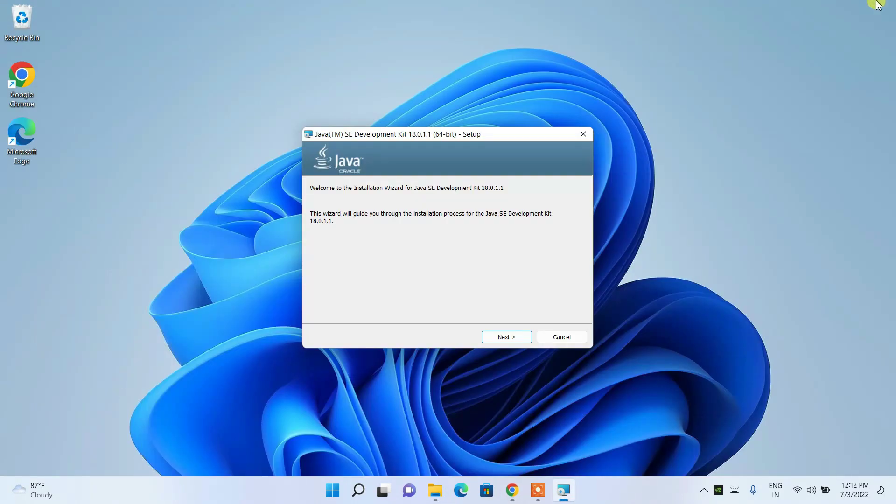
click(507, 338)
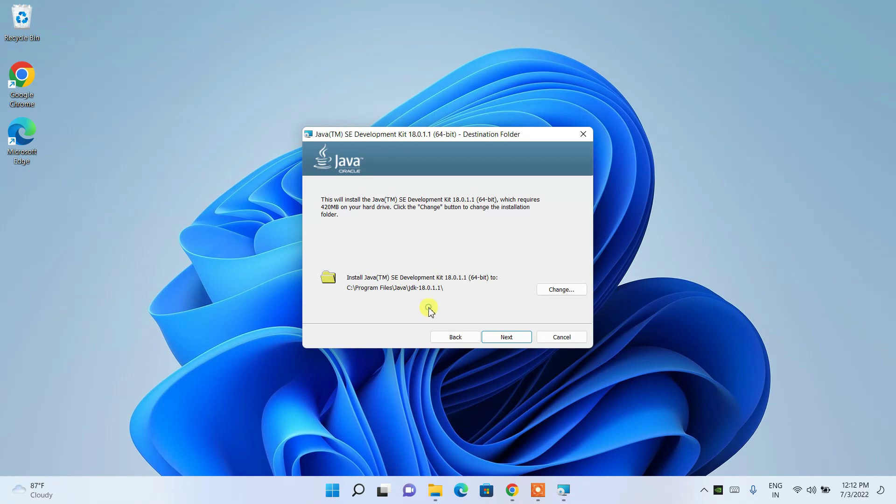
click(508, 337)
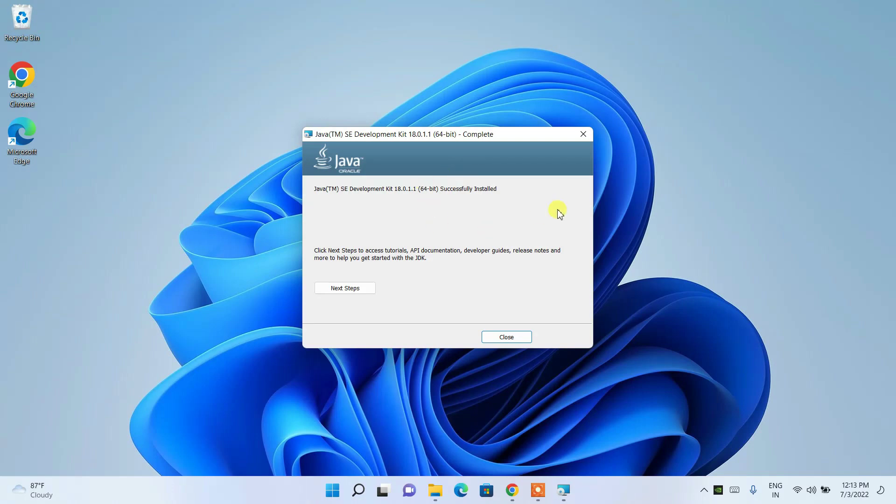
click(506, 337)
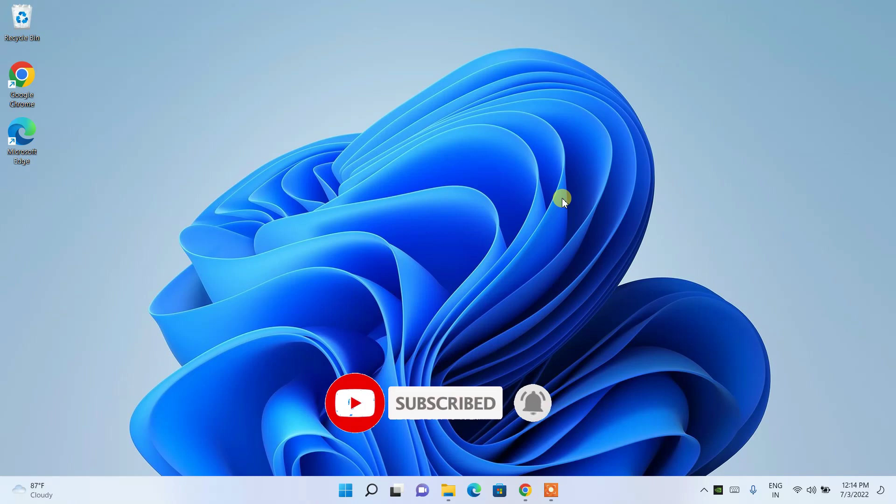
- Search Windows for 'environ' and open 'Edit the system environment variables'
click(371, 490)
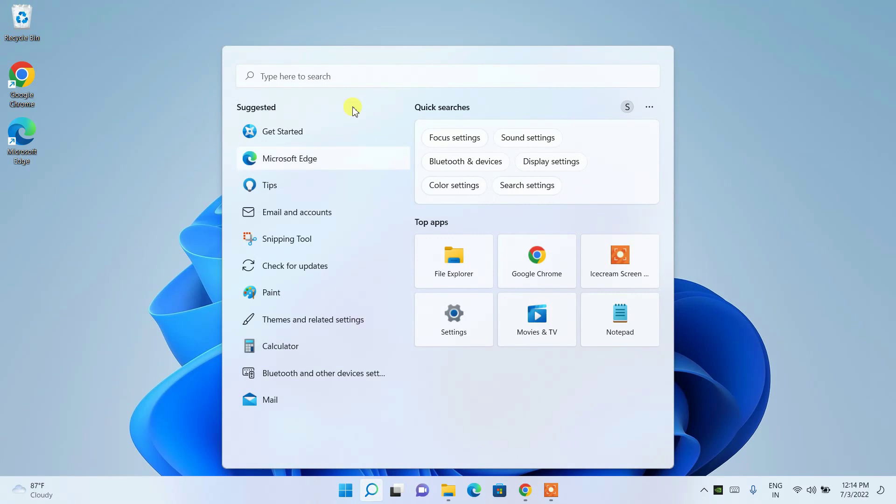
click(323, 75)
text(environ)
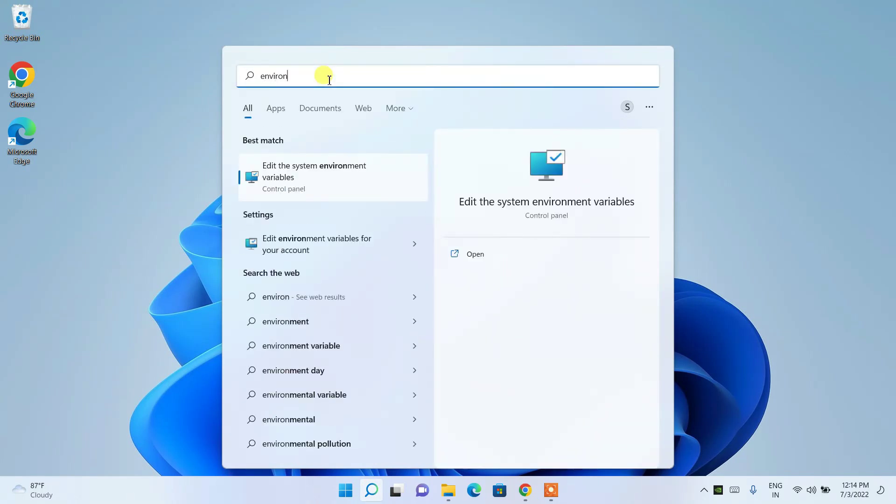
click(341, 176)
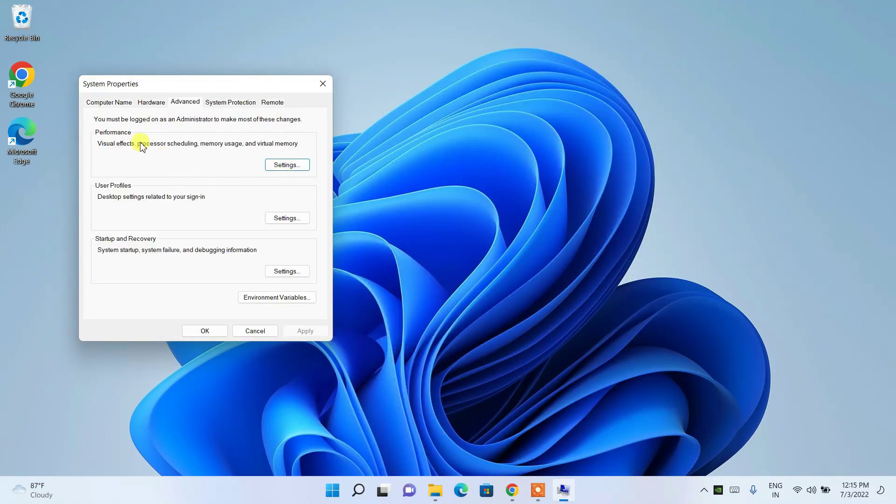
drag(164, 79, 174, 58)
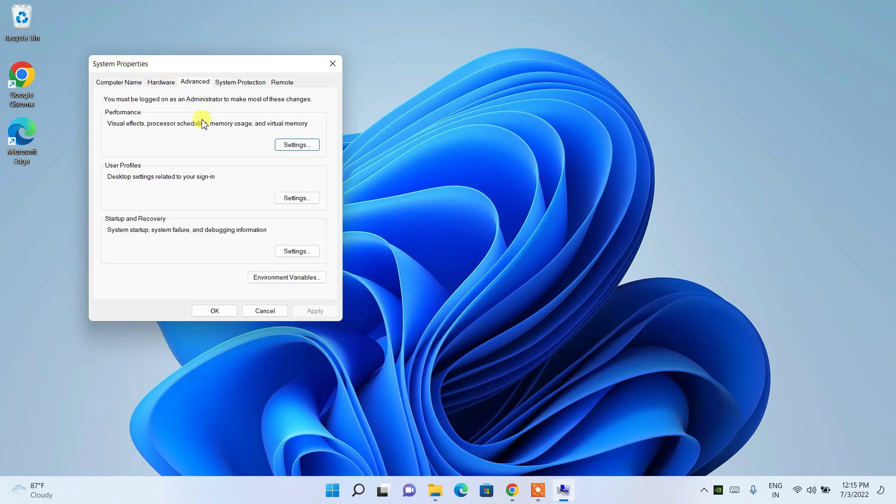
- Open Environment Variables, edit the system Path, and add a blank new entry
click(304, 279)
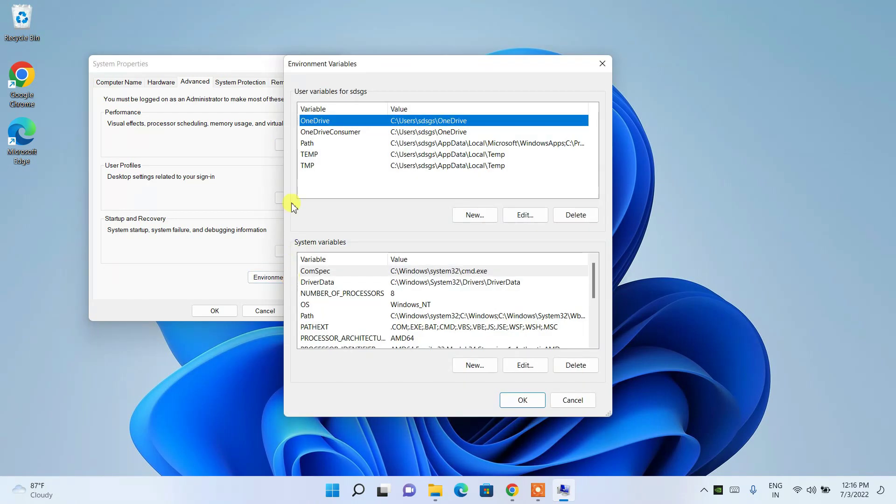
drag(300, 68, 326, 59)
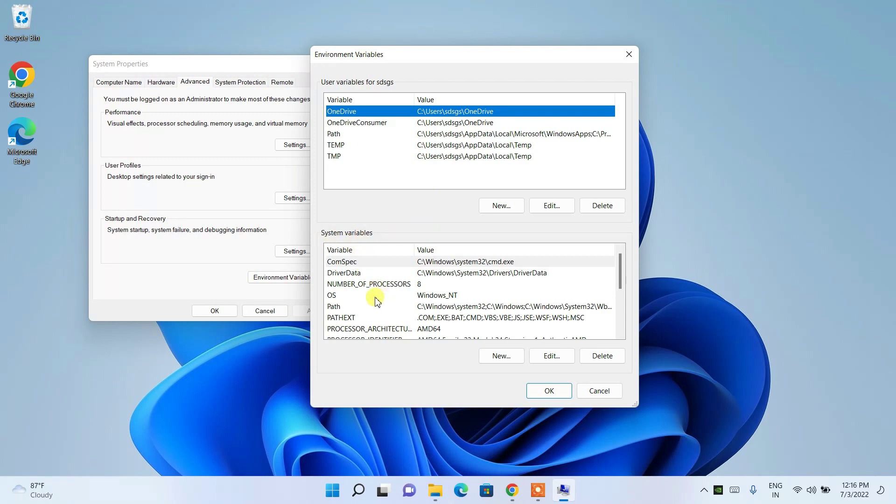
click(359, 308)
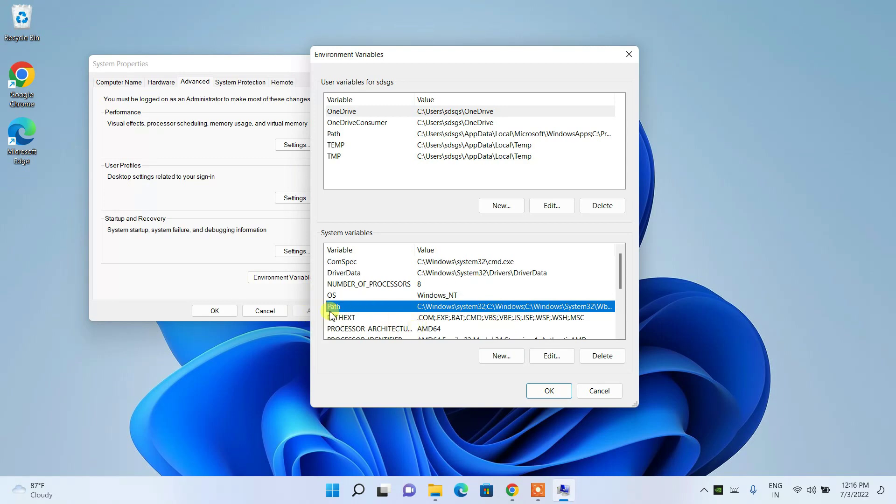
click(546, 356)
drag(394, 96, 422, 89)
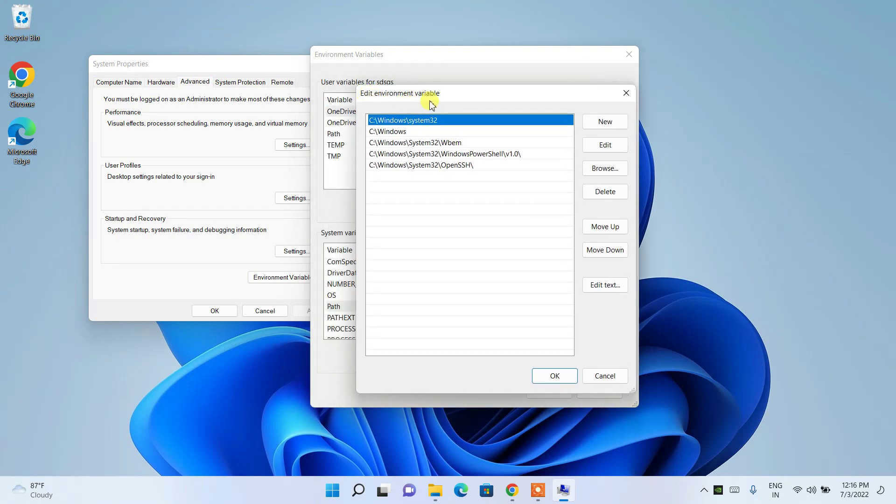
click(610, 125)
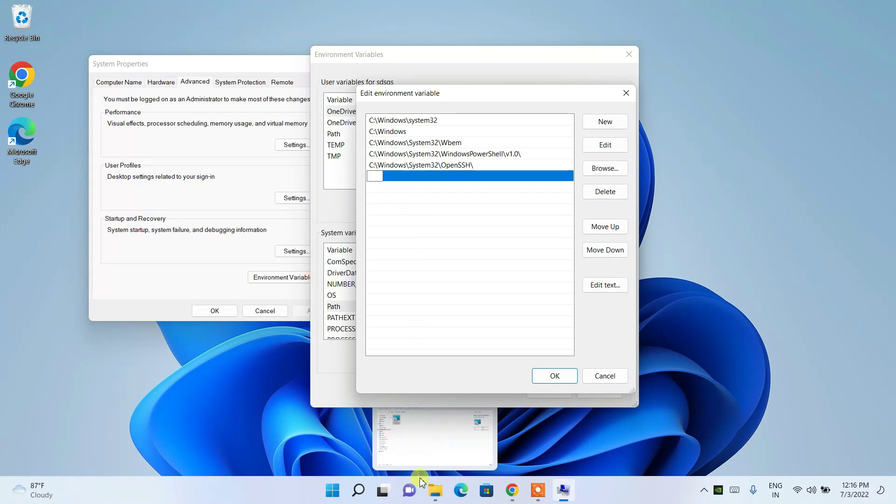
click(435, 491)
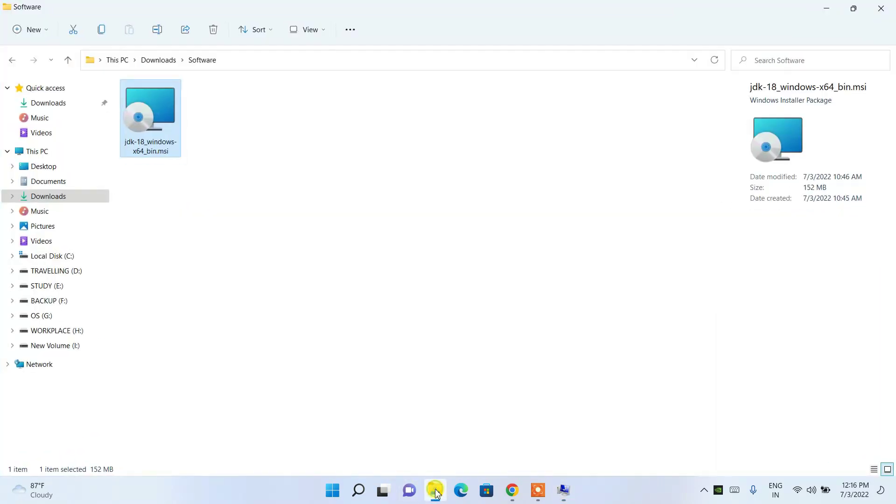
- Browse File Explorer to C:\Program Files\Java\jdk-18.0.1.1\bin
click(54, 257)
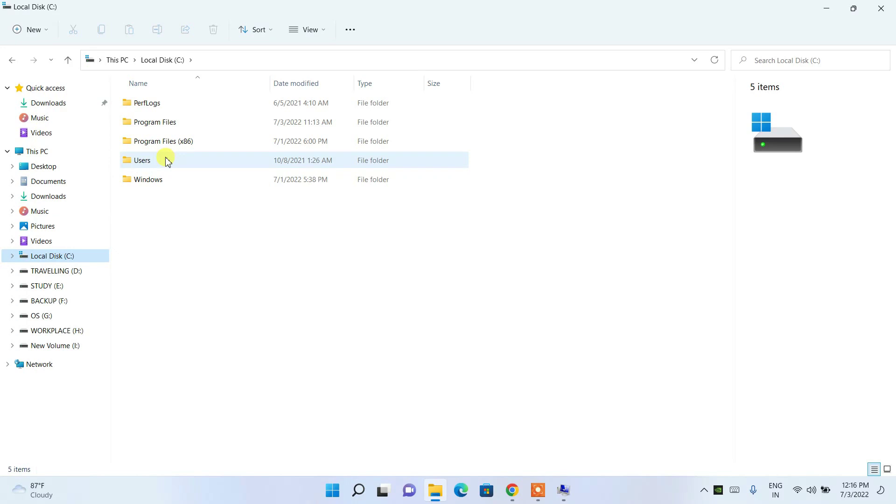
click(169, 122)
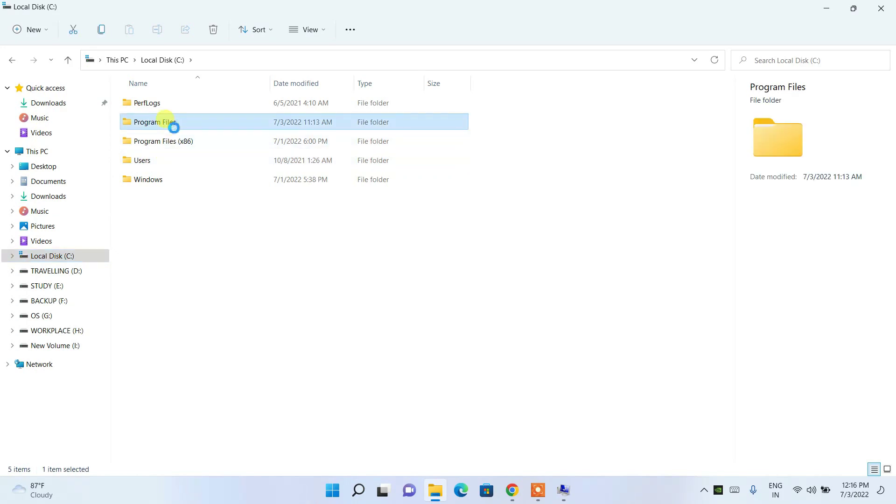
double_click(173, 125)
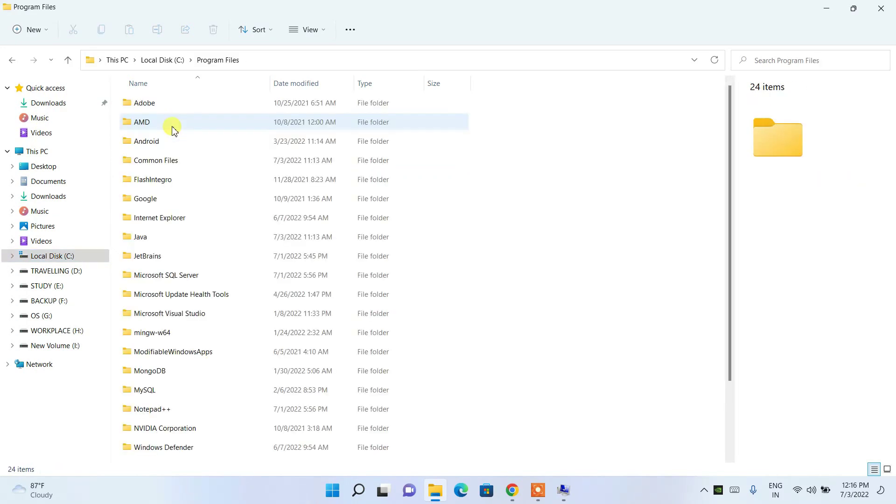
double_click(151, 239)
click(142, 107)
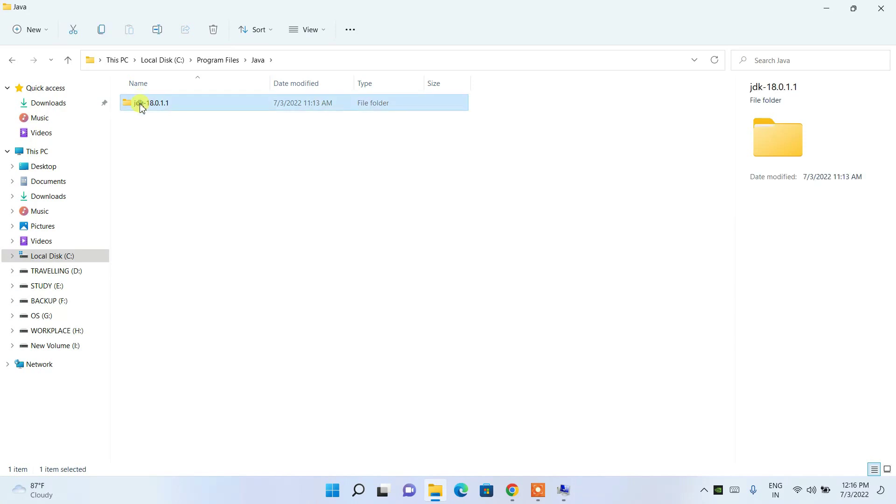
double_click(173, 110)
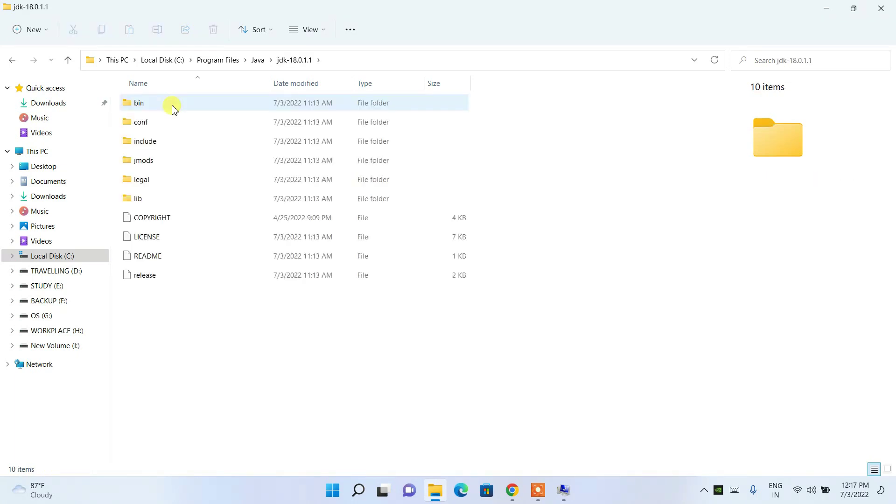
double_click(173, 108)
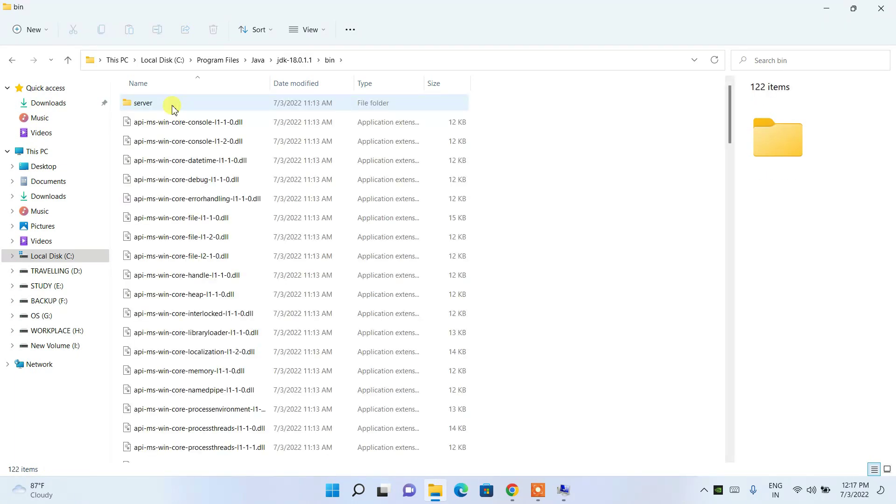
- Copy the bin folder's full path from the address bar and minimize Explorer
click(376, 56)
key(cmd+c)
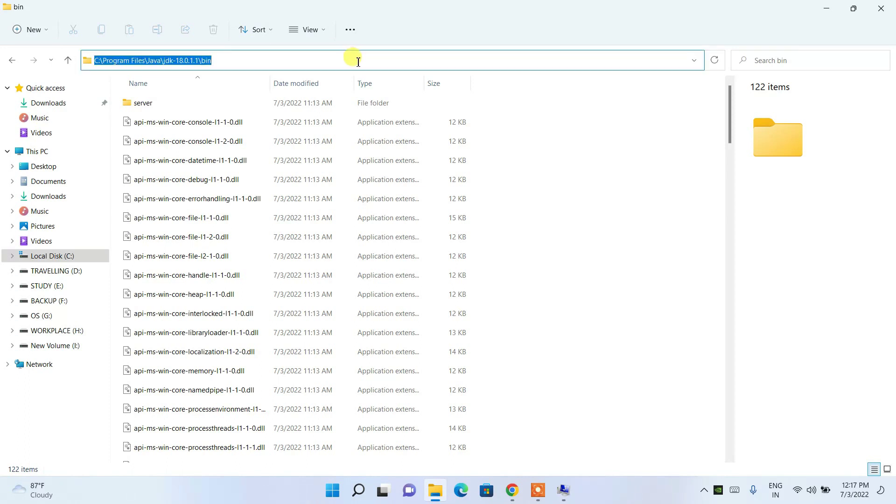
right_click(358, 62)
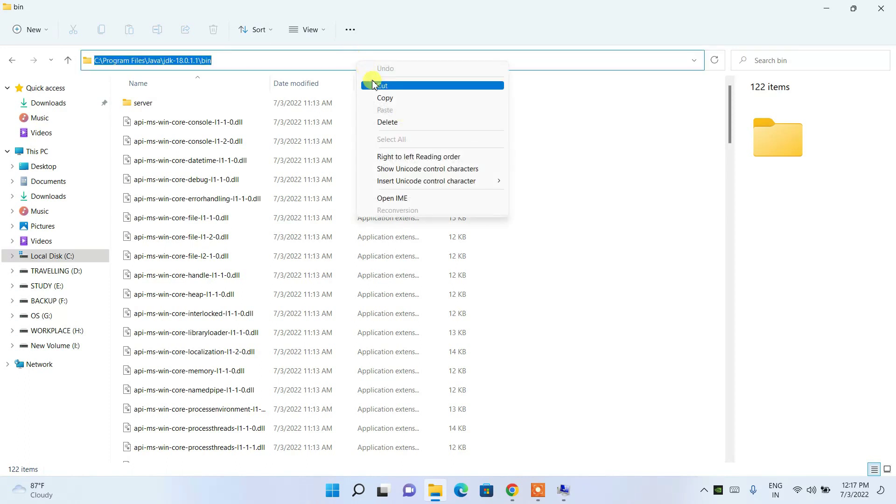
click(388, 97)
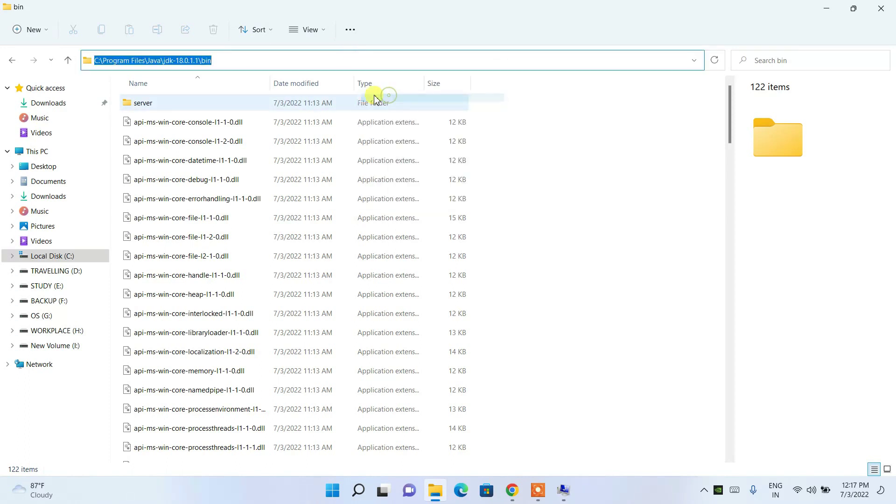
click(826, 8)
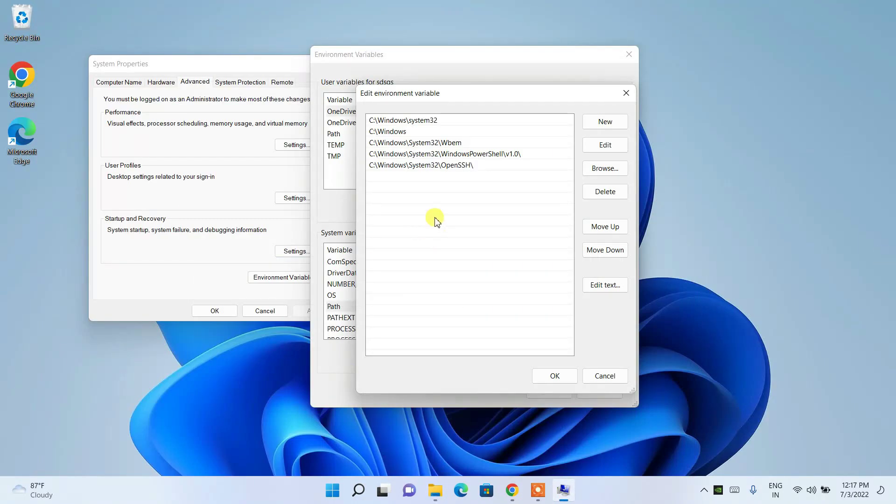
- Paste C:\Program Files\Java\jdk-18.0.1.1\bin as a new Path entry and confirm with OK
click(605, 121)
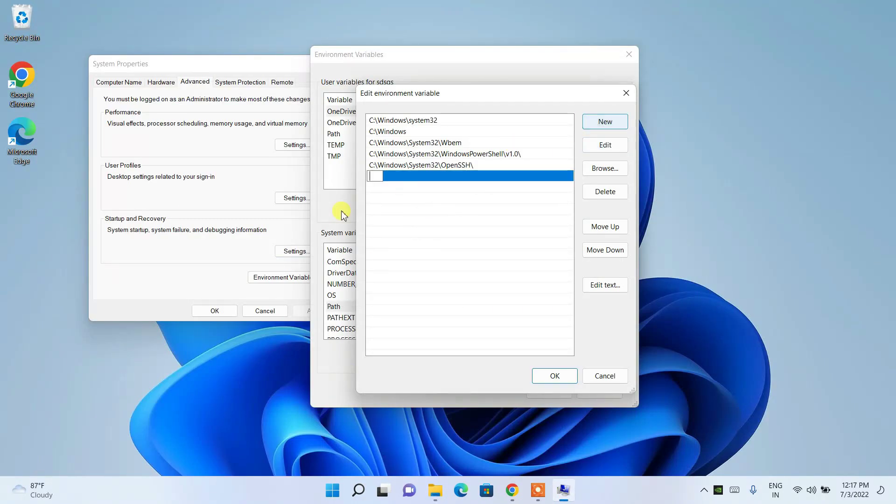
right_click(379, 178)
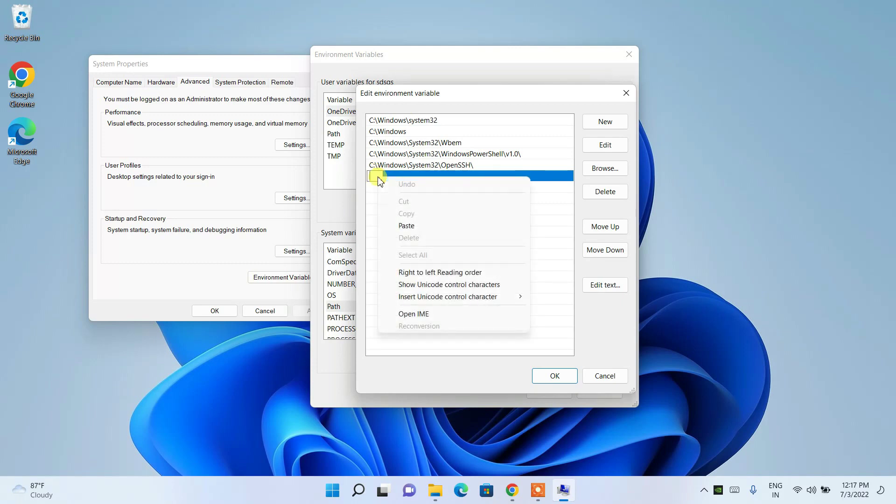
click(402, 226)
click(380, 202)
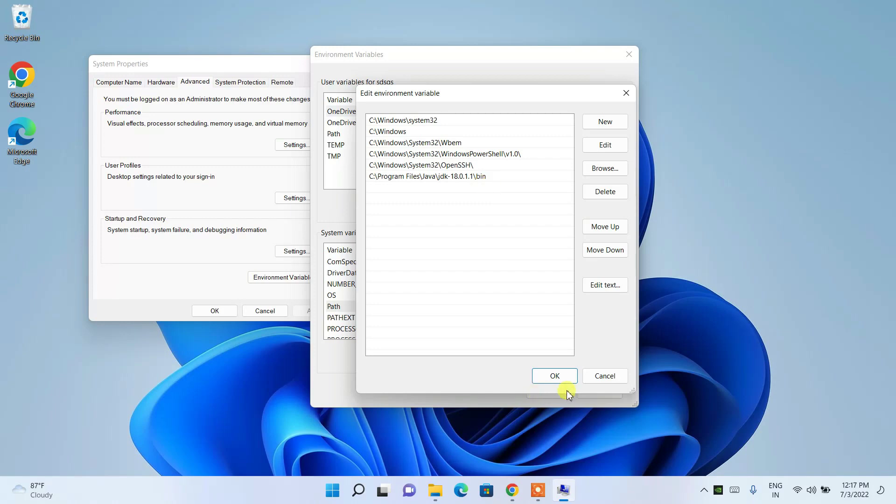
click(560, 376)
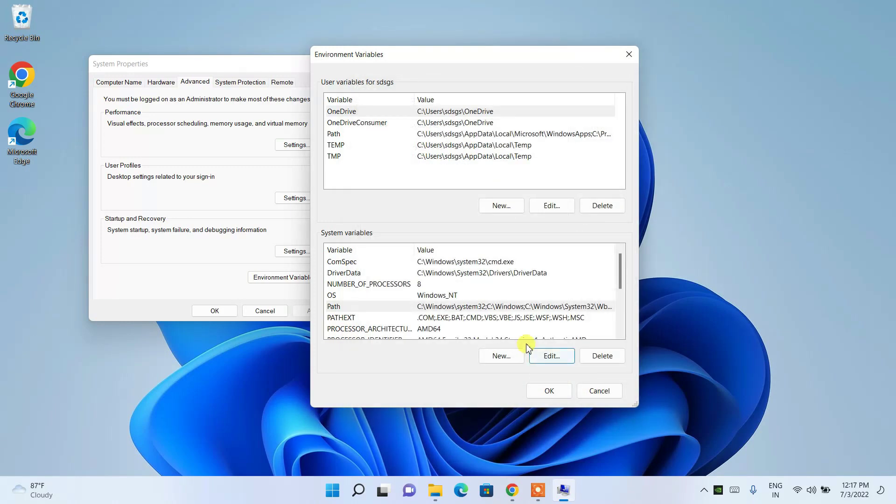
- Create a system variable JAVA_HOME set to C:\Program Files\Java\jdk-18.0.1.1, without the \bin ending
click(581, 308)
click(582, 308)
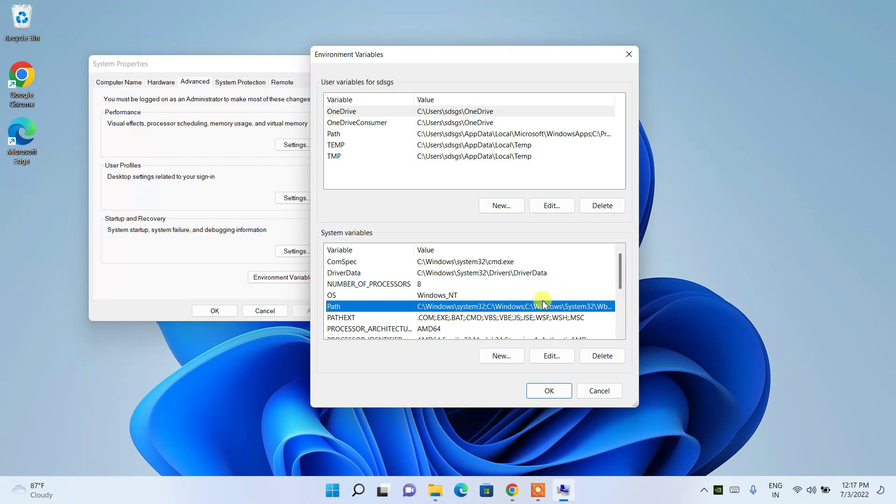
click(508, 359)
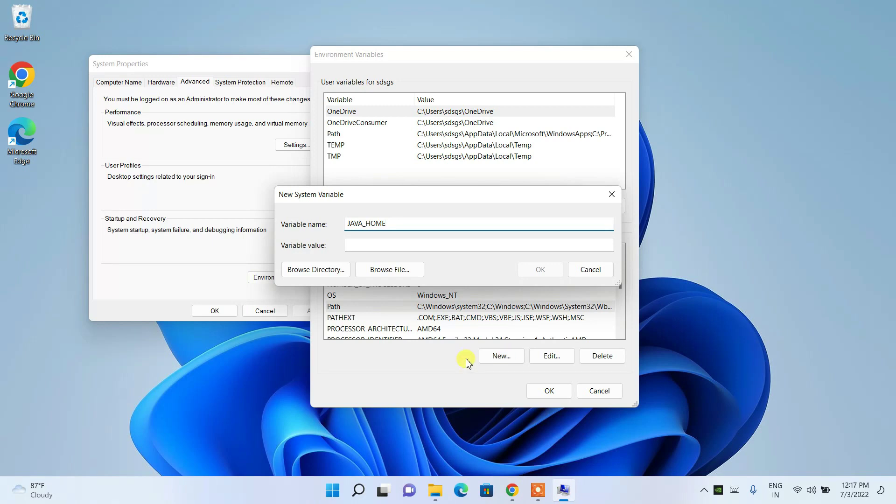
click(348, 246)
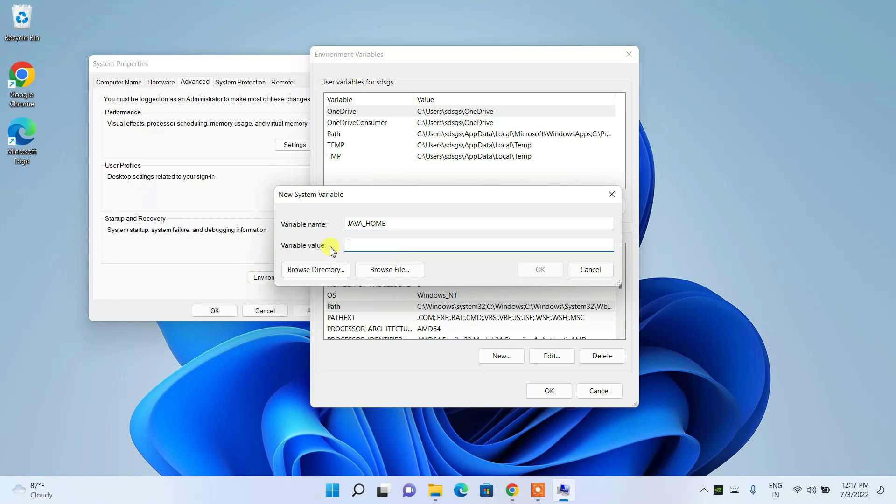
right_click(357, 245)
click(389, 295)
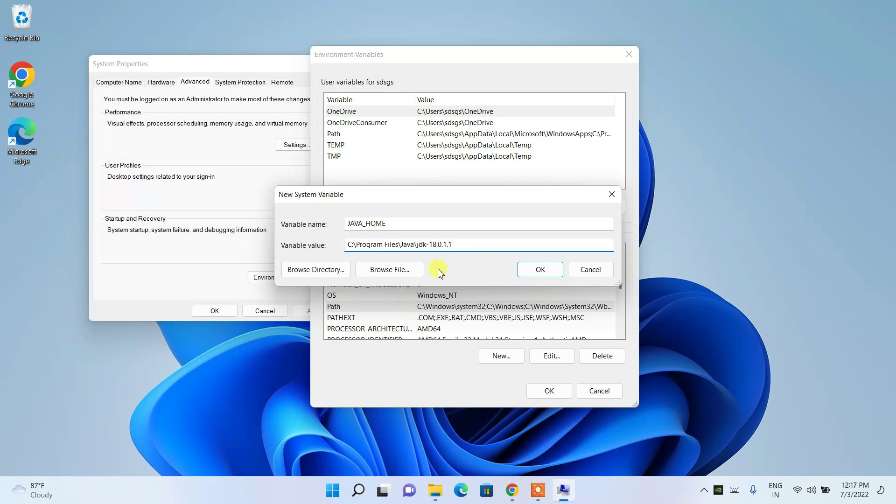
drag(419, 245, 371, 245)
click(539, 269)
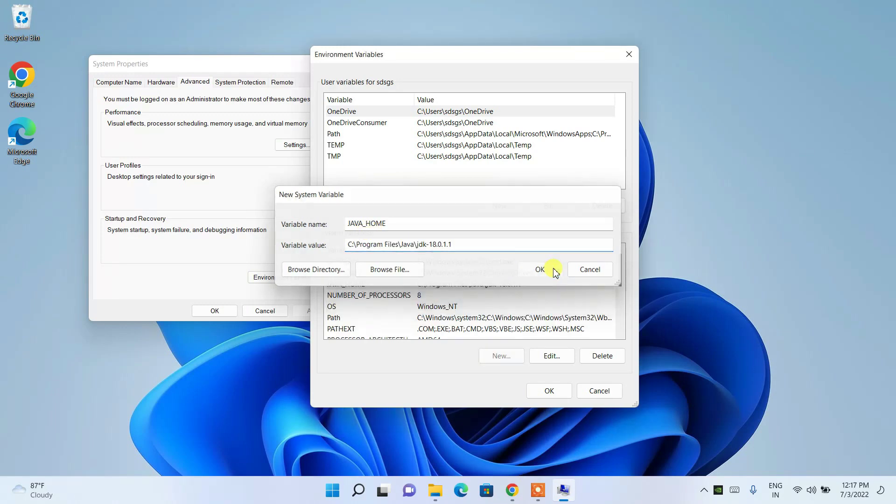
- Confirm JAVA_HOME is listed, then accept and close Environment Variables and System Properties
click(349, 283)
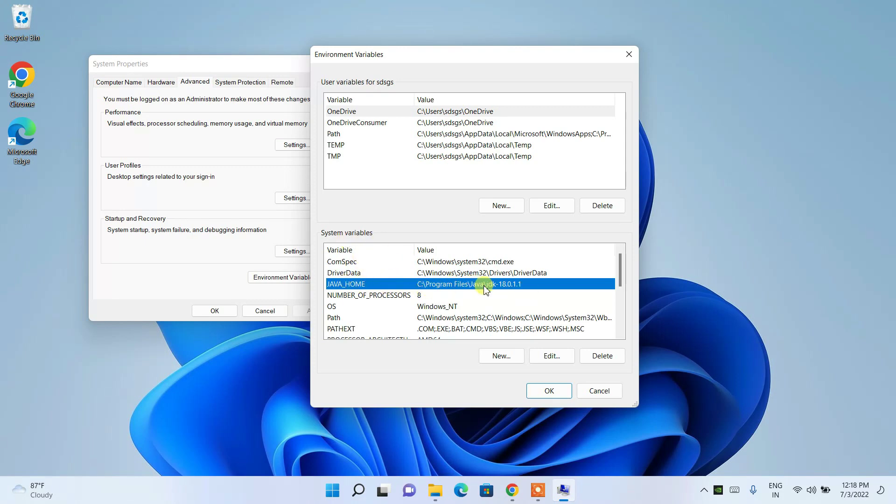
click(550, 391)
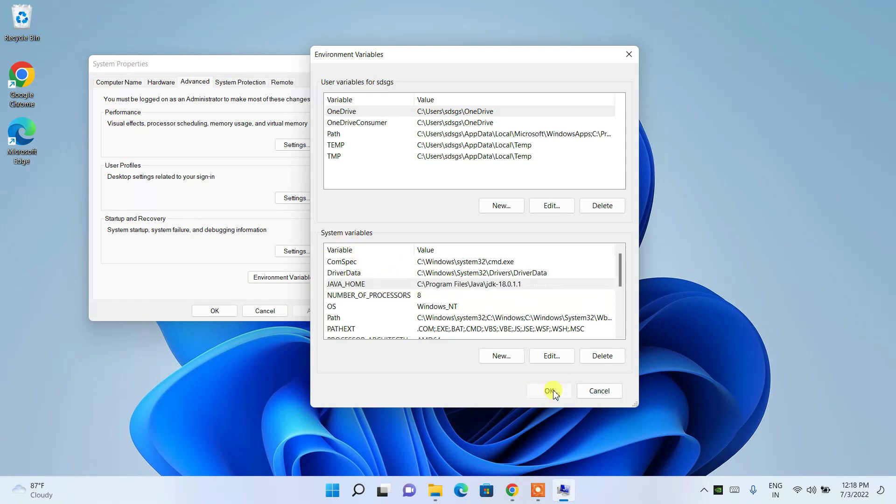
click(216, 311)
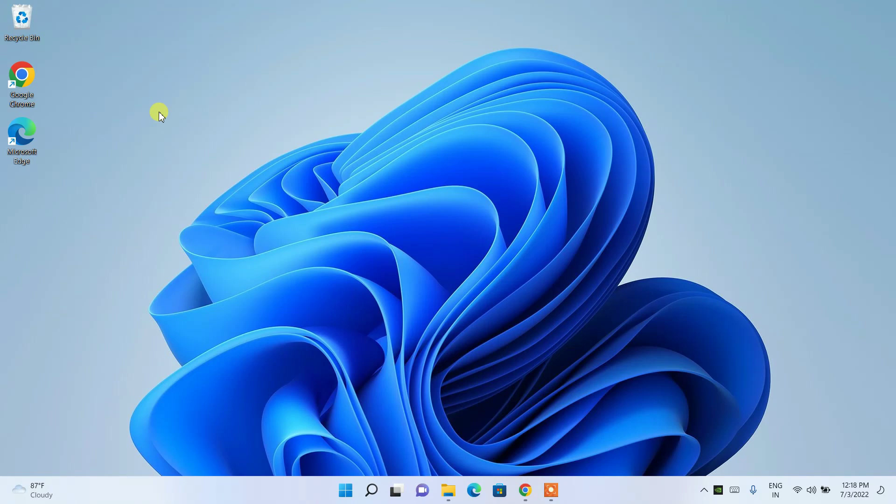
- Search Windows for cmd and launch Command Prompt from the results
click(364, 494)
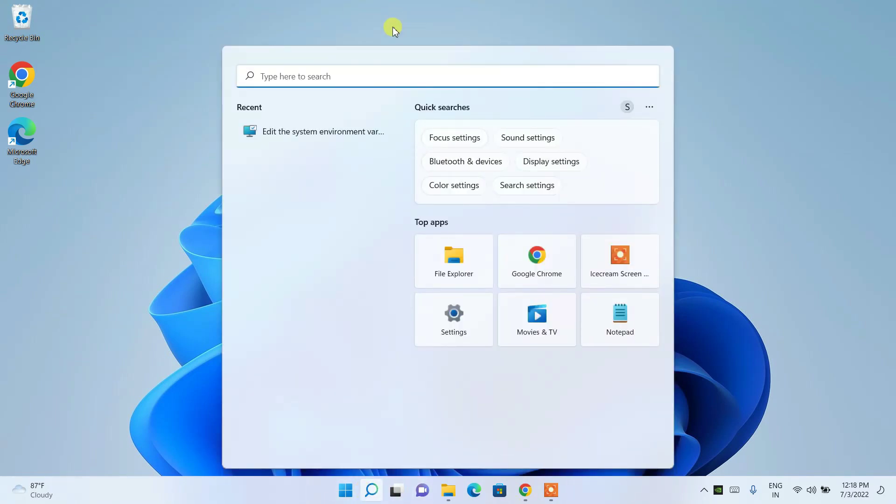
text(cmd)
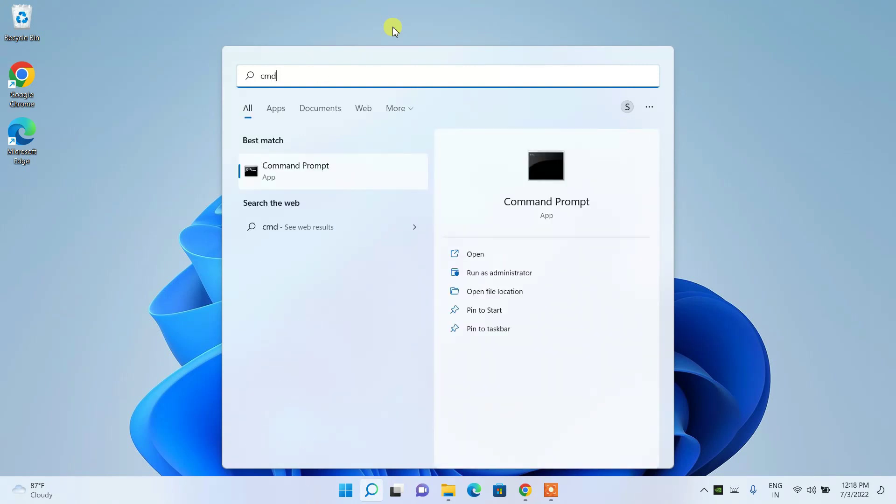
click(294, 179)
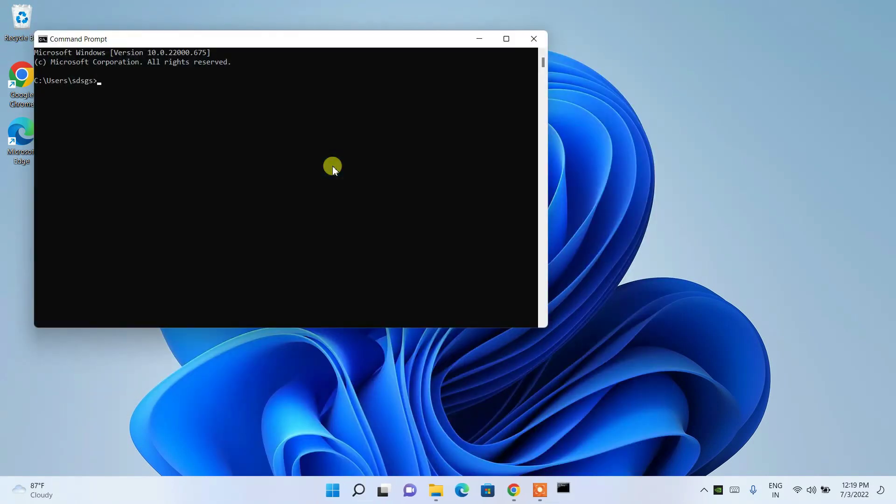
- Run java --version in Command Prompt
drag(130, 36, 174, 33)
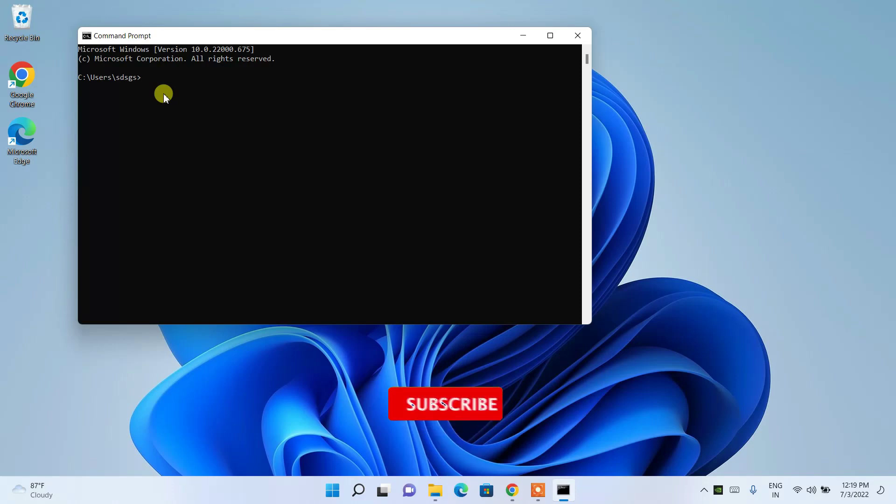
text(javaa)
key(BackSpace)
text(--version)
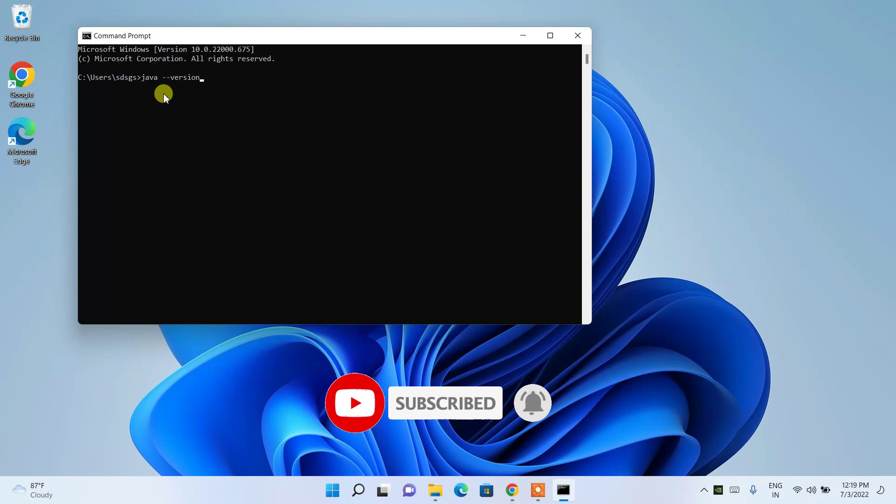
key(Return)
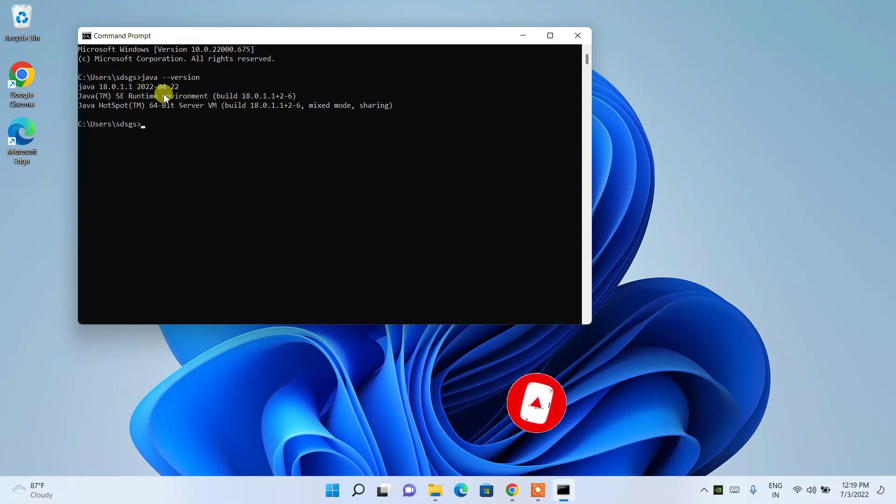
- Check that the reported version is 18.0.1.1, then close the Command Prompt window
drag(88, 92, 136, 93)
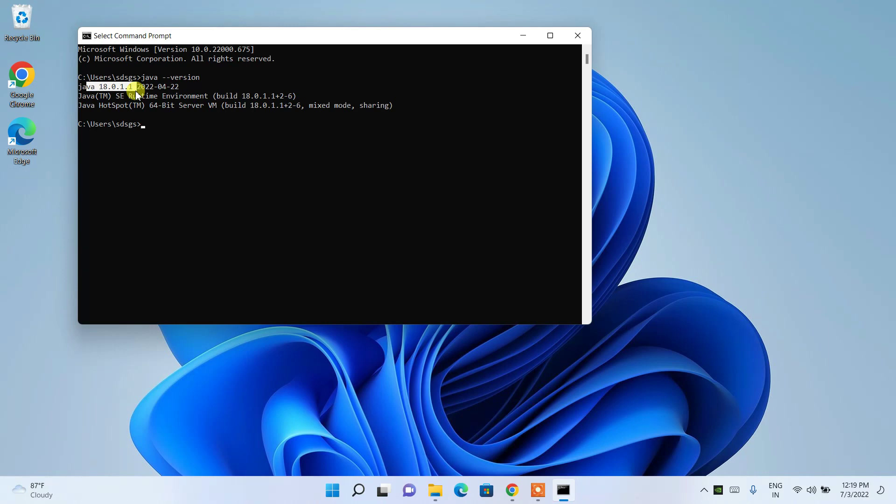
click(176, 135)
click(174, 135)
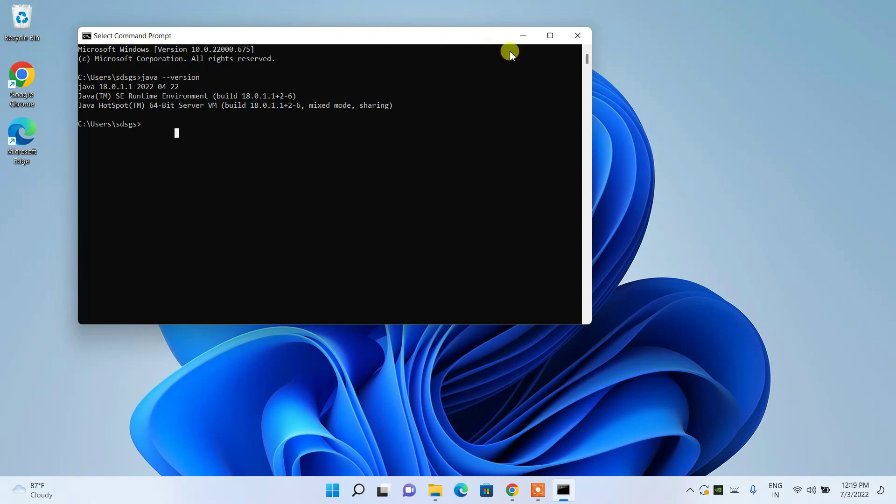
click(578, 35)
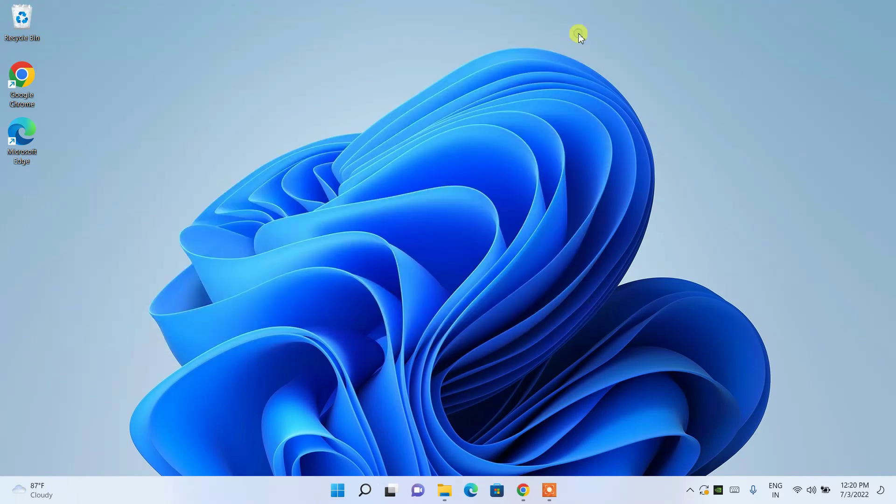
- Create a new folder named 'java practice' on the desktop
right_click(255, 63)
mouse_move(306, 159)
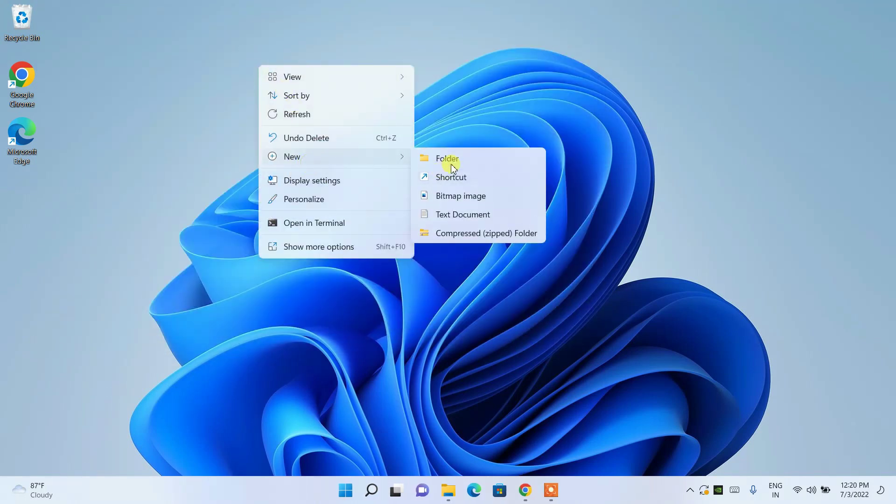
click(452, 159)
text(java)
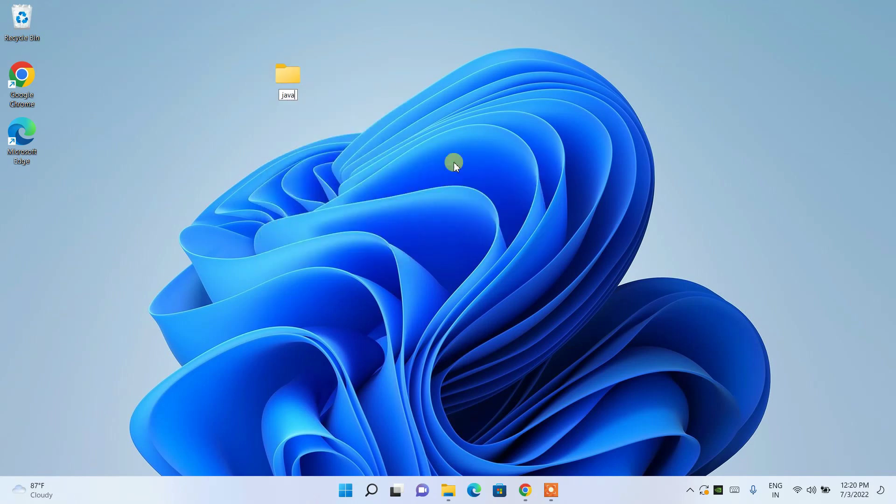
text( practice)
key(Return)
key(Return)
- Add a new text document renamed HelloWorld.java inside the folder and open it in Notepad
right_click(230, 129)
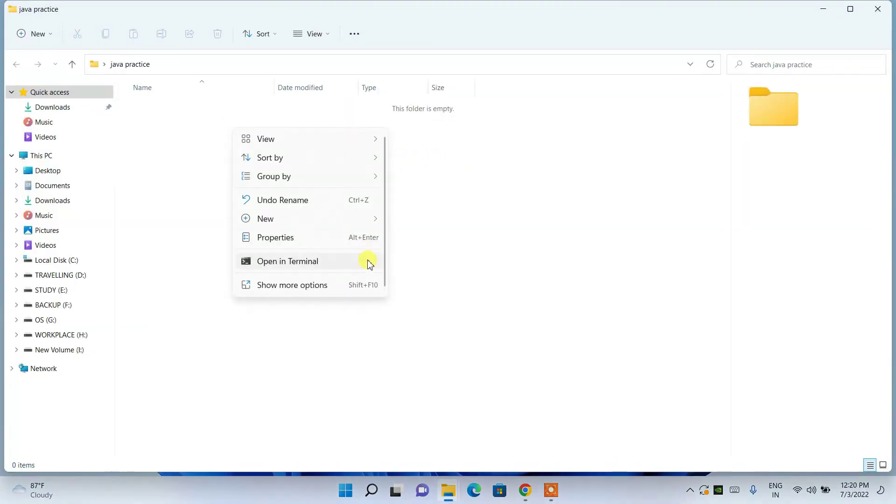
mouse_move(359, 219)
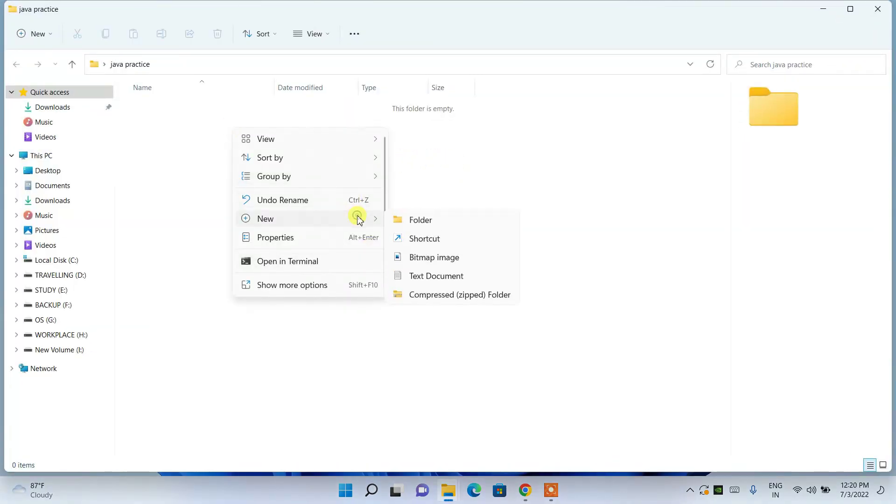
click(427, 279)
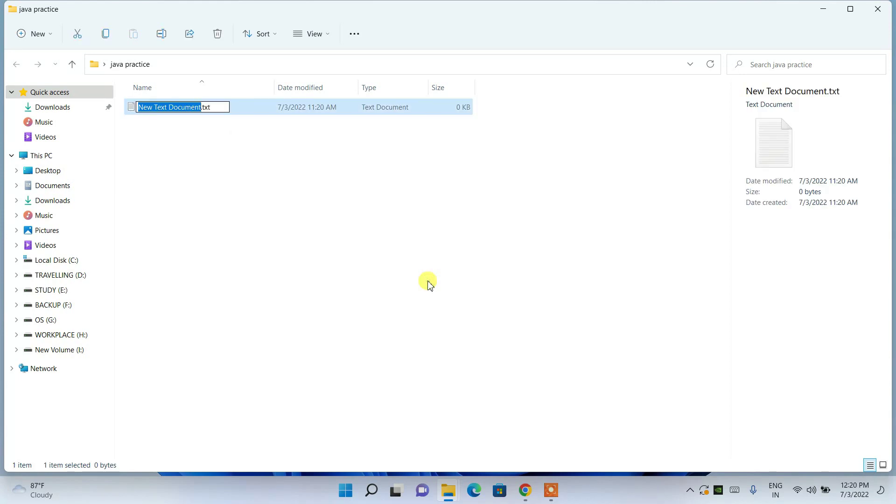
text(HelloWo)
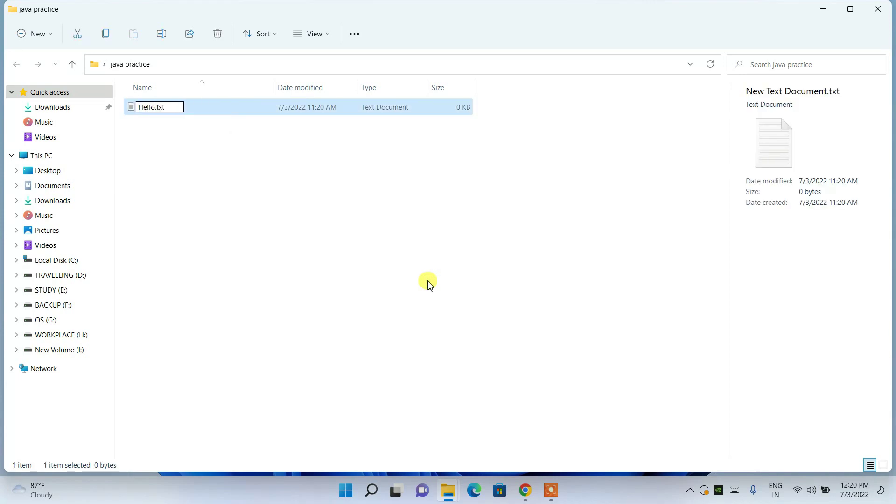
text(rld.java)
key(Return)
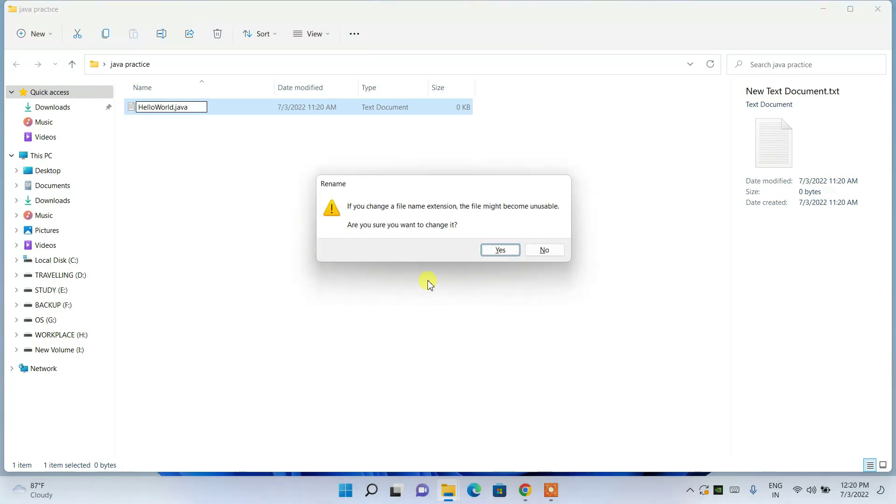
click(500, 251)
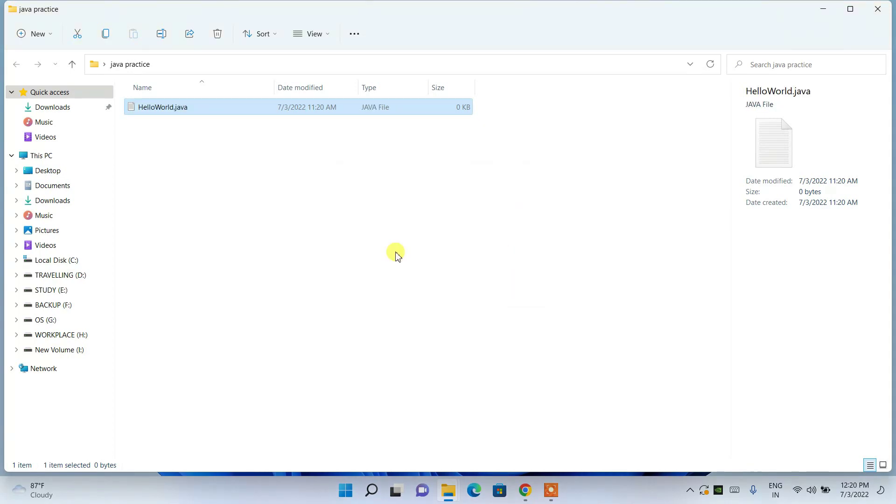
click(200, 162)
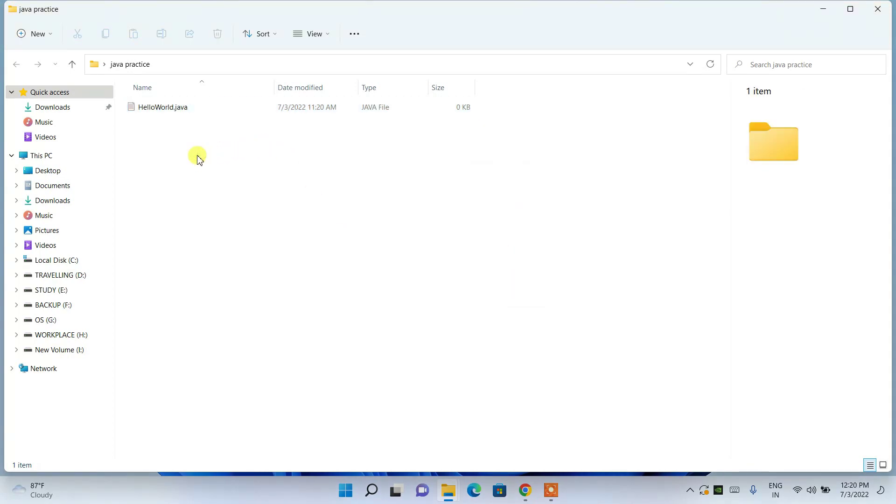
click(181, 111)
double_click(182, 113)
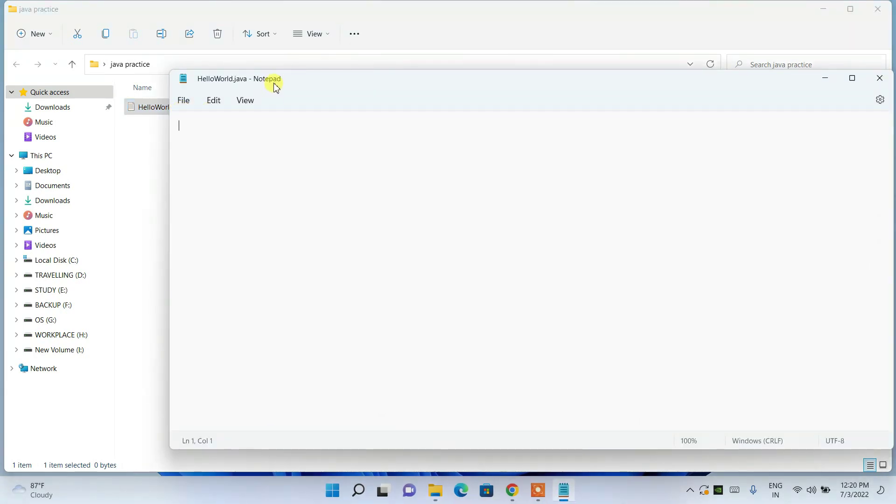
- Type the HelloWorld class with a main method calling System.out.println("Hello World!!")
drag(275, 85, 256, 83)
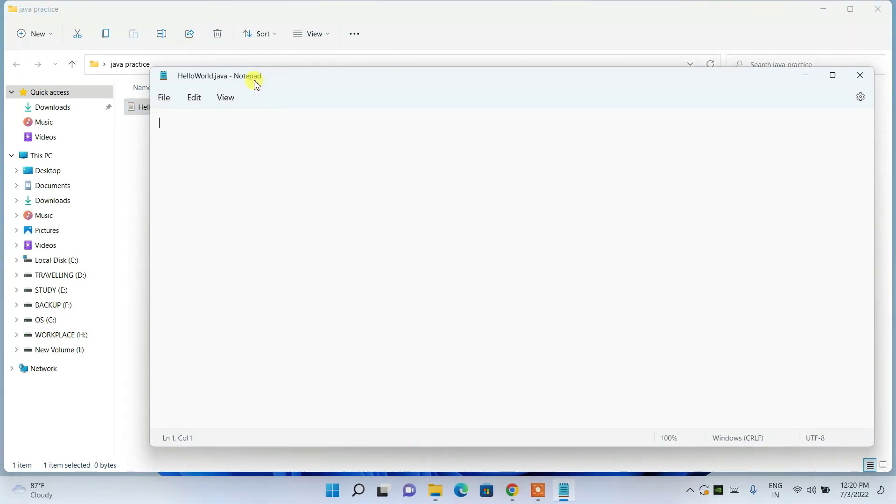
text(class HelloWorld{)
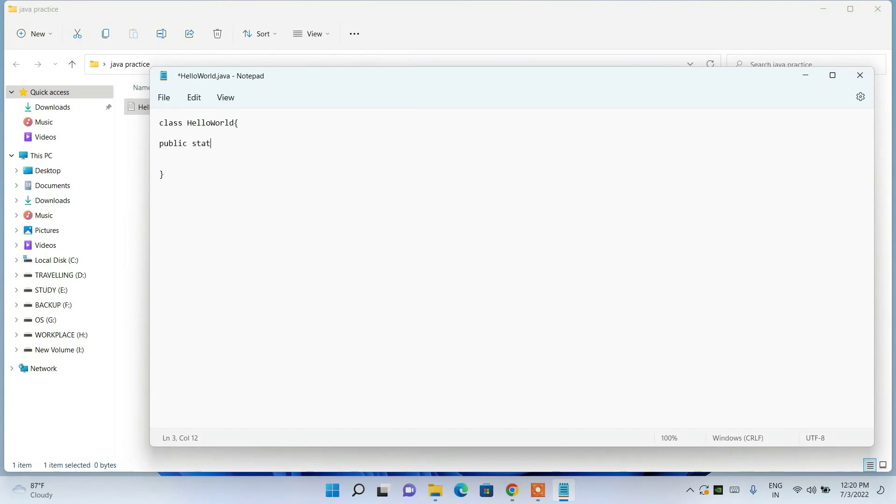
key(BackSpace)
text(id main)Strin)
key(BackSpace)
key(BackSpace)
key(BackSpace)
text(ring args[])
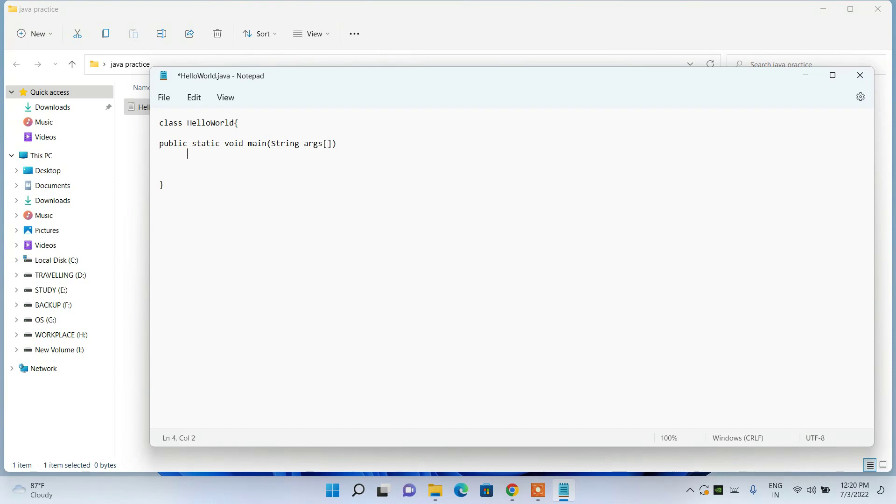
text({)
key(Return)
text(System.out.println())
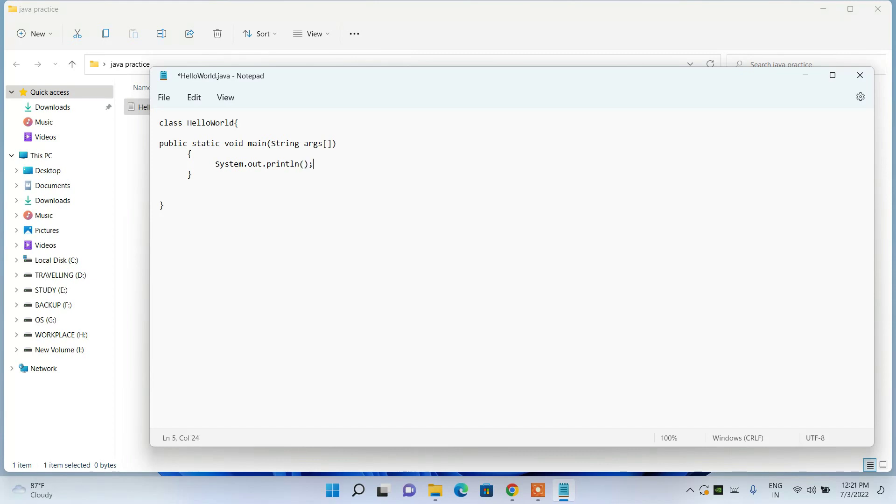
text("")
text(Hello )
text(World!!)
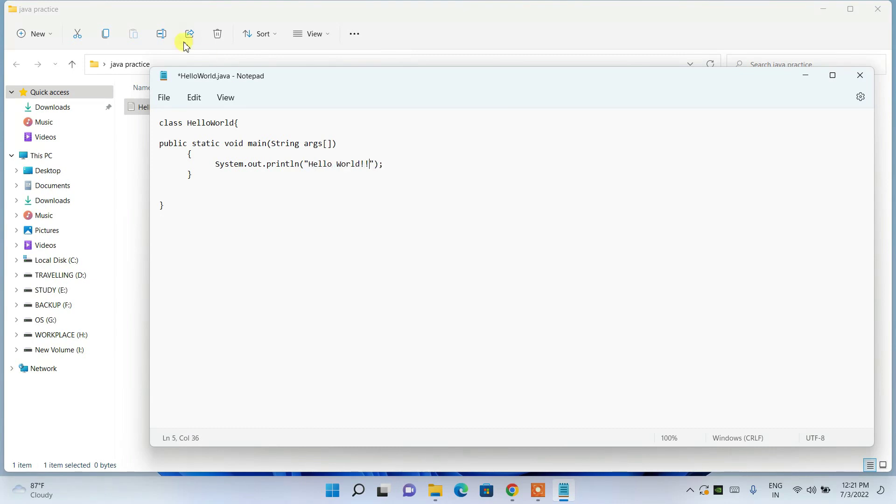
- Indent the main method declaration and save HelloWorld.java
click(161, 143)
key(Tab)
drag(204, 220, 101, 81)
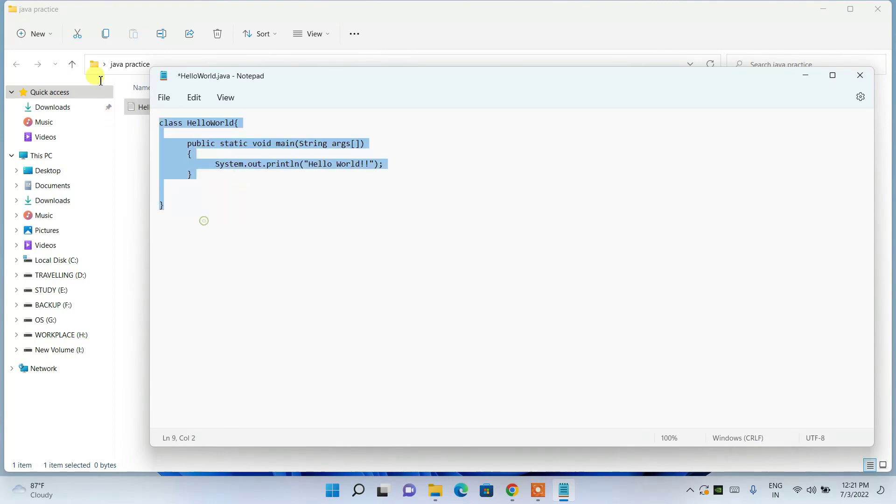
click(261, 250)
drag(317, 164, 396, 185)
click(395, 184)
click(163, 97)
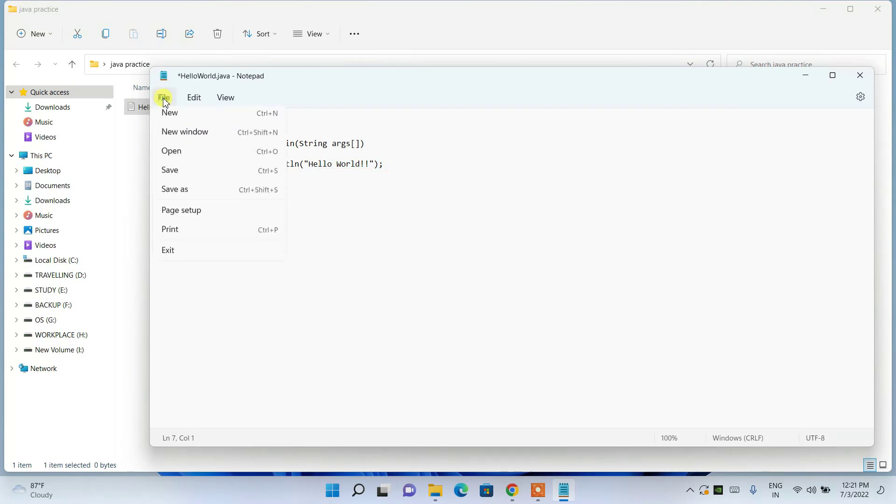
click(173, 176)
click(136, 196)
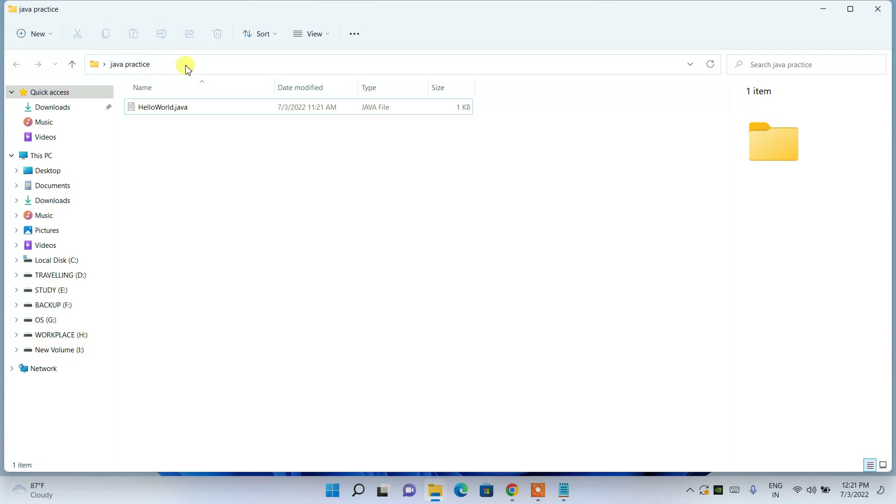
- Open a Command Prompt in the java practice folder by entering cmd in the address bar
click(236, 65)
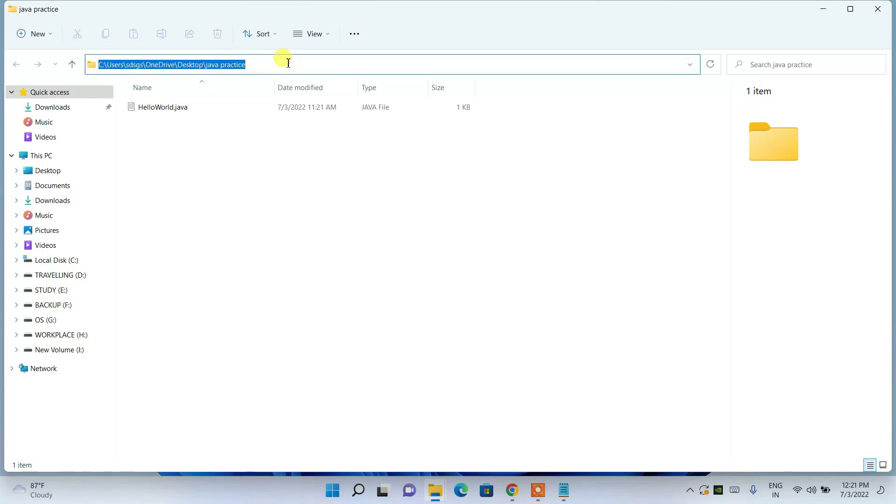
text(cmd)
key(Return)
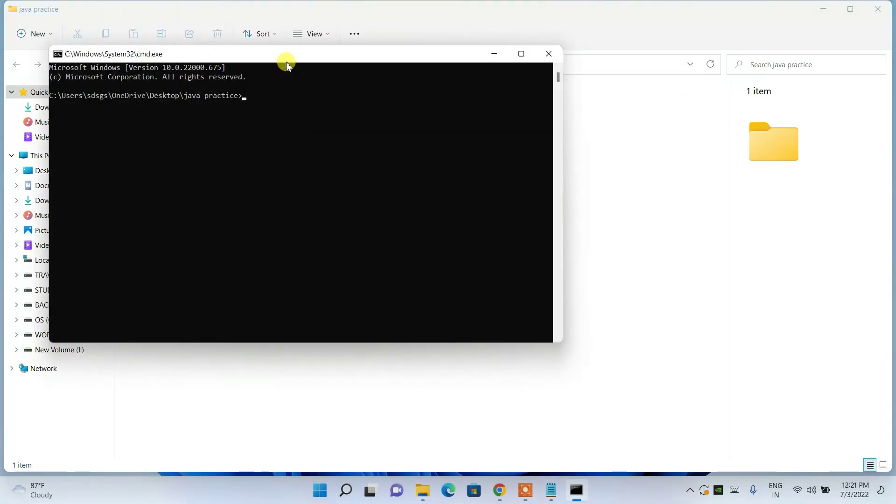
drag(243, 54, 346, 120)
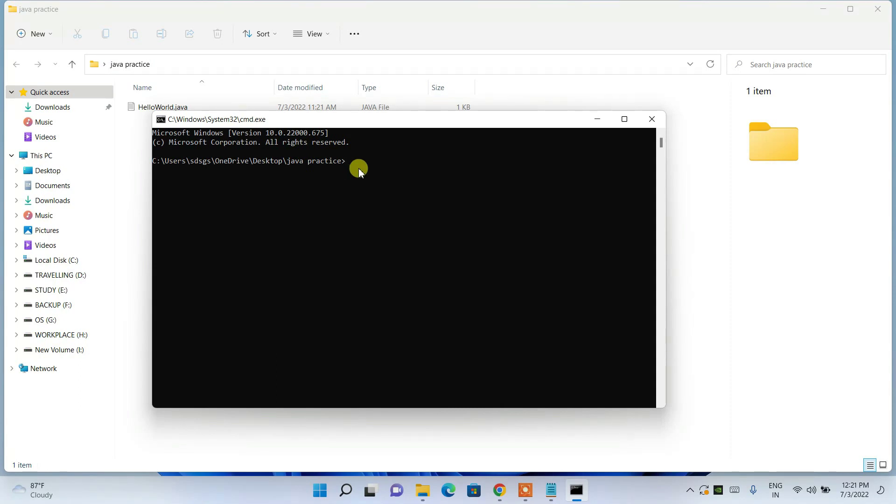
- Compile the program with javac HelloWorld.java
text(javac)
drag(317, 122, 321, 140)
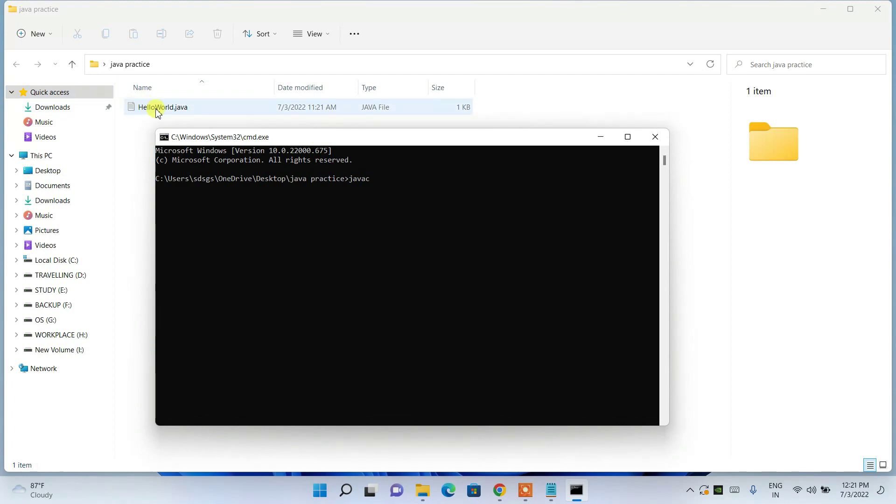
text(Hell)
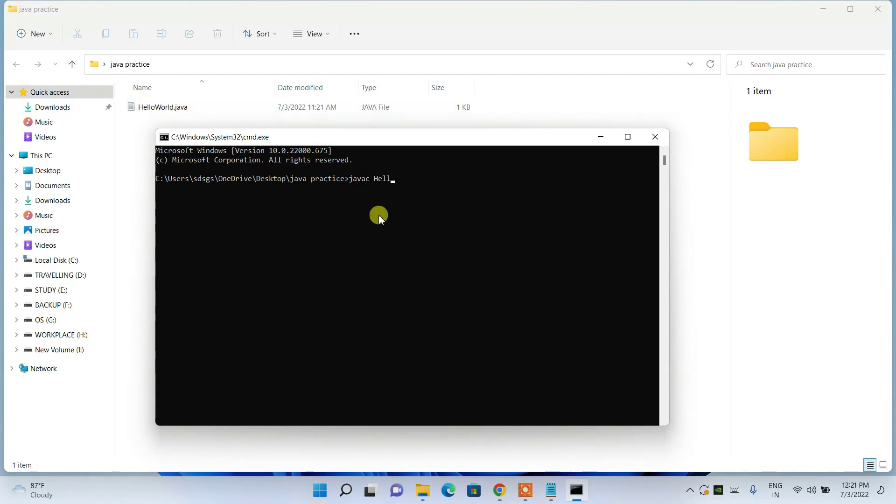
text(oWorld.java)
key(Return)
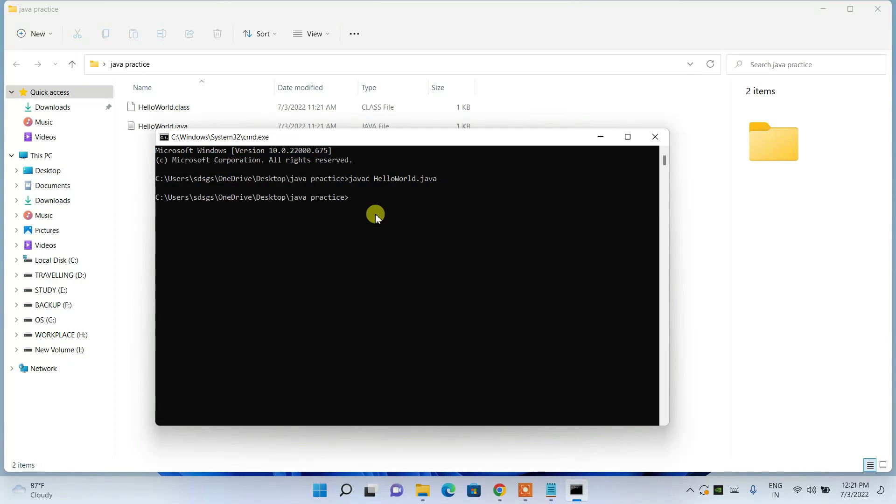
- Run java HelloWorld and highlight the printed Hello World!! output
drag(351, 178, 428, 182)
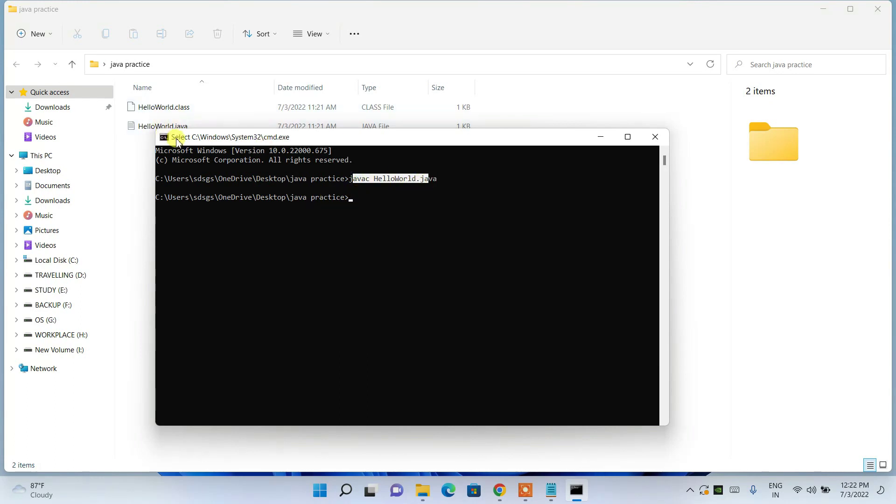
drag(176, 140, 177, 157)
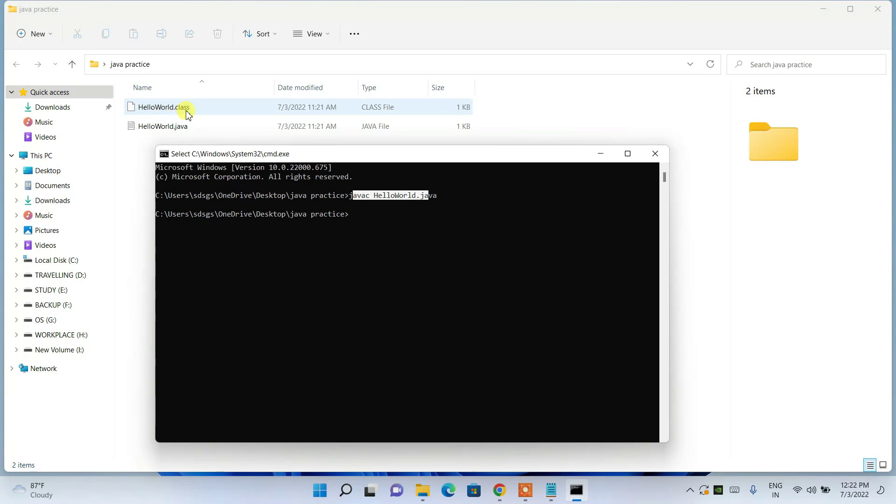
click(375, 252)
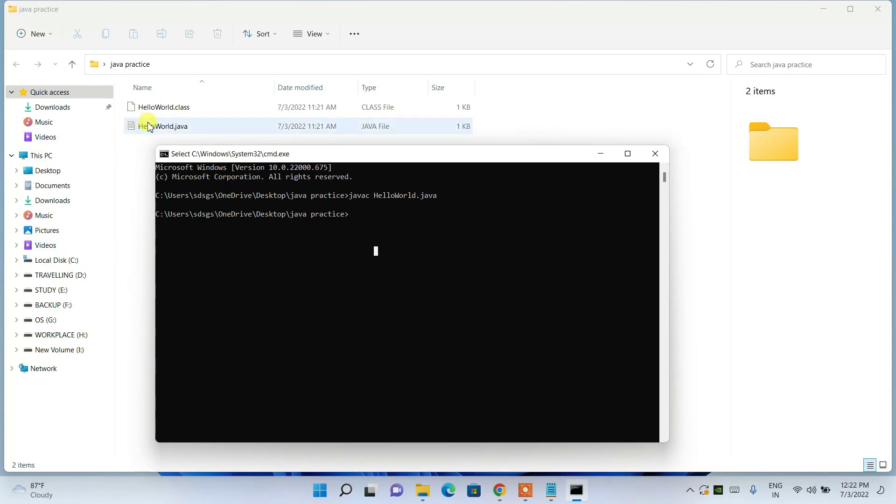
click(276, 239)
text(java HelloWorld)
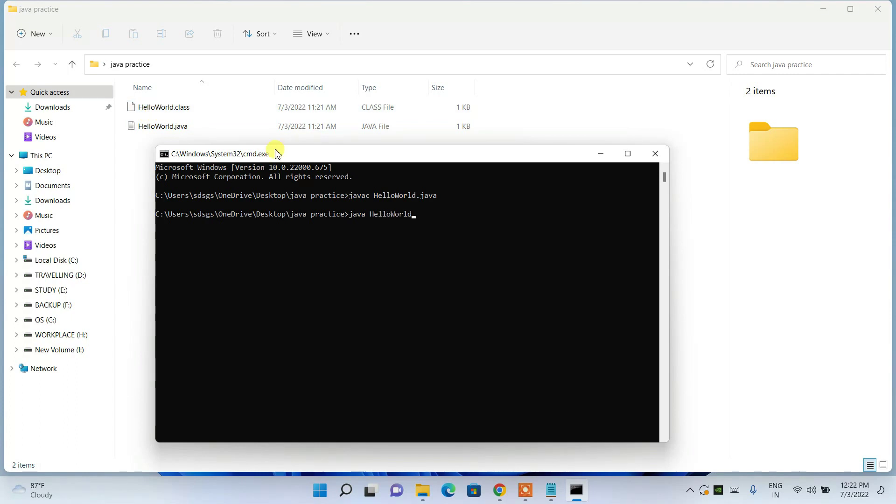
key(Return)
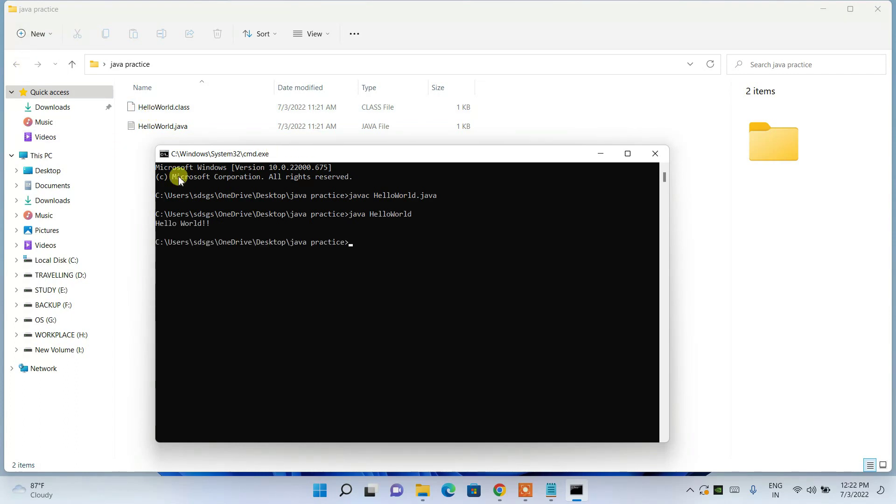
drag(226, 233, 140, 226)
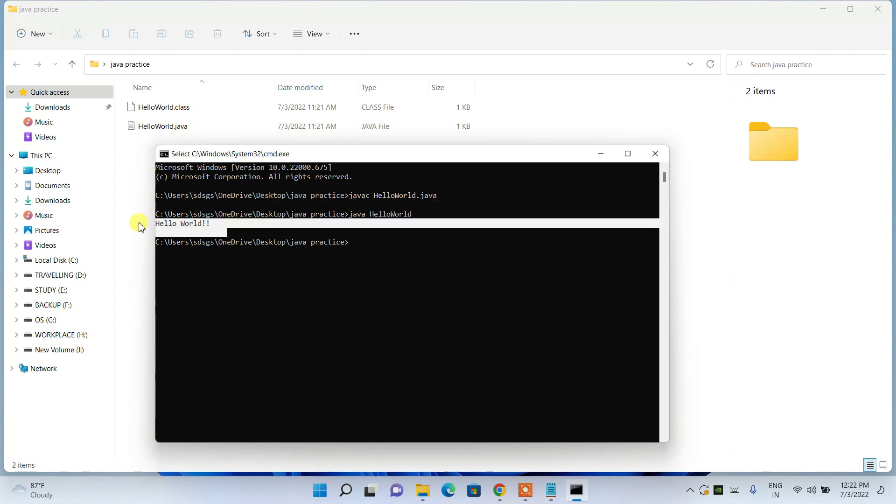